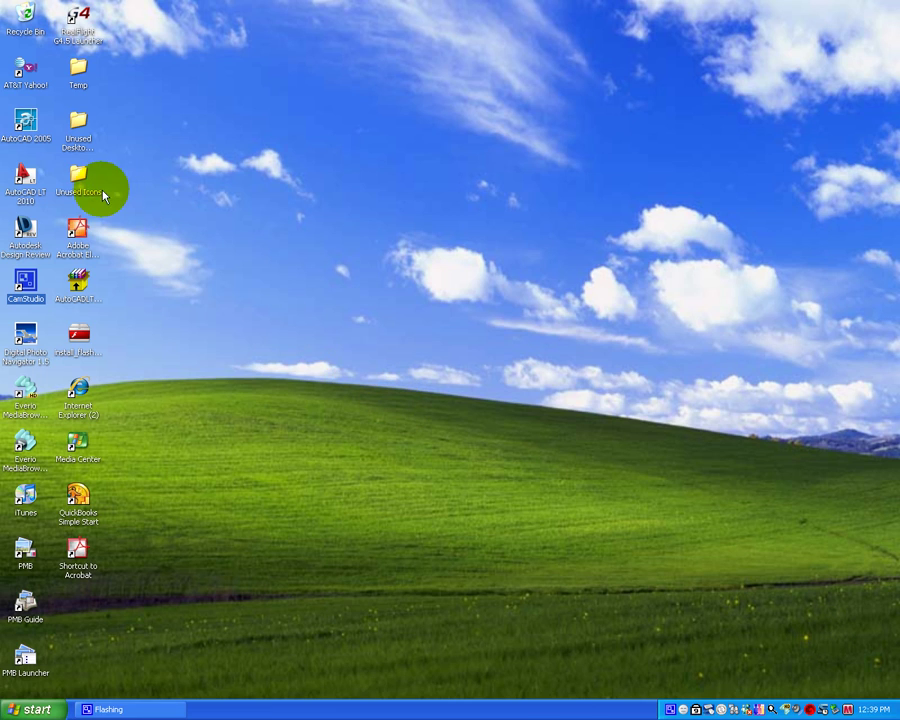
- Launch AutoCAD LT 2010 from its Windows XP desktop shortcut
left_click(22, 182)
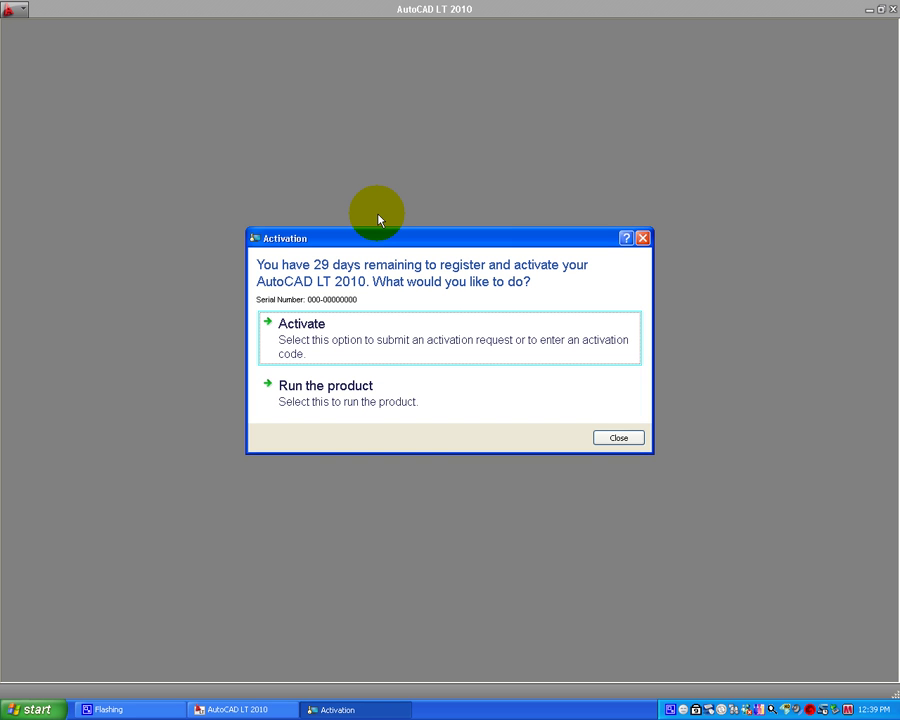
- Run the trial without activating and dismiss the New Features Workshop welcome
left_click(335, 406)
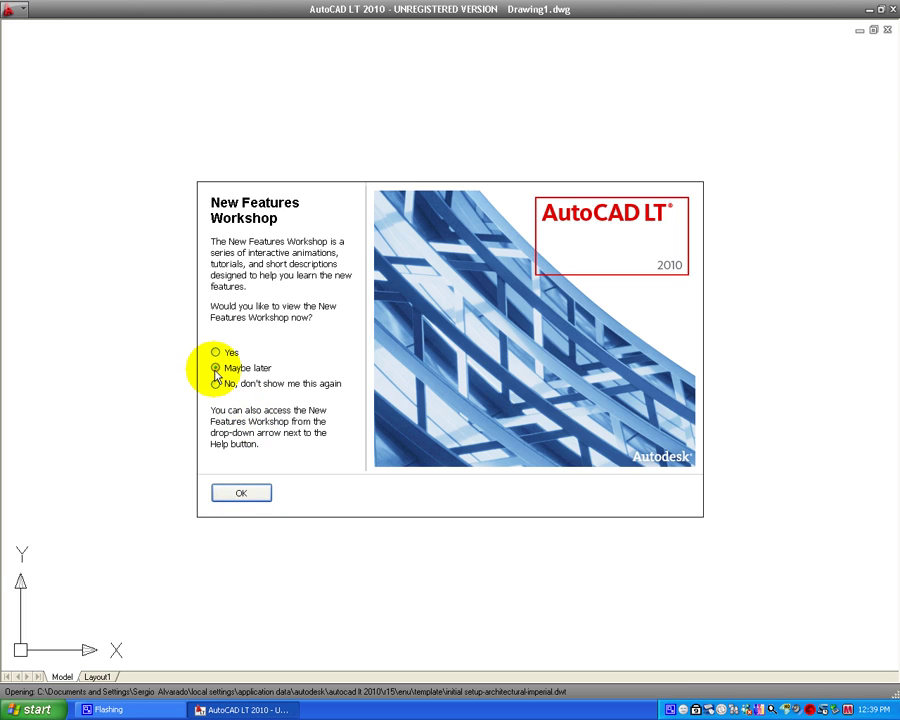
left_click(243, 491)
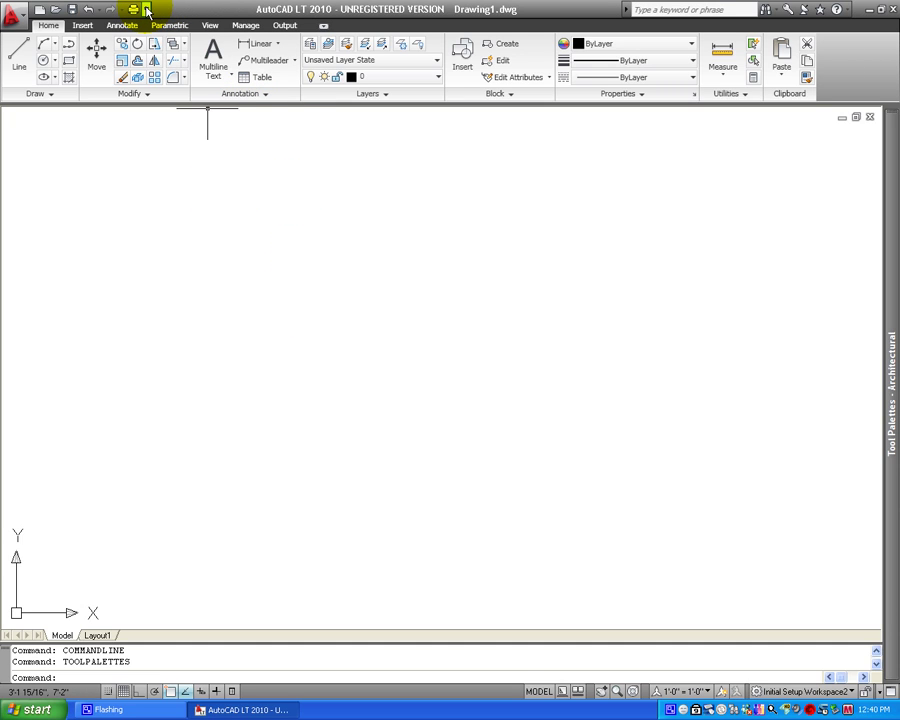
- Show the classic menu bar and open Tools > Options
left_click(147, 11)
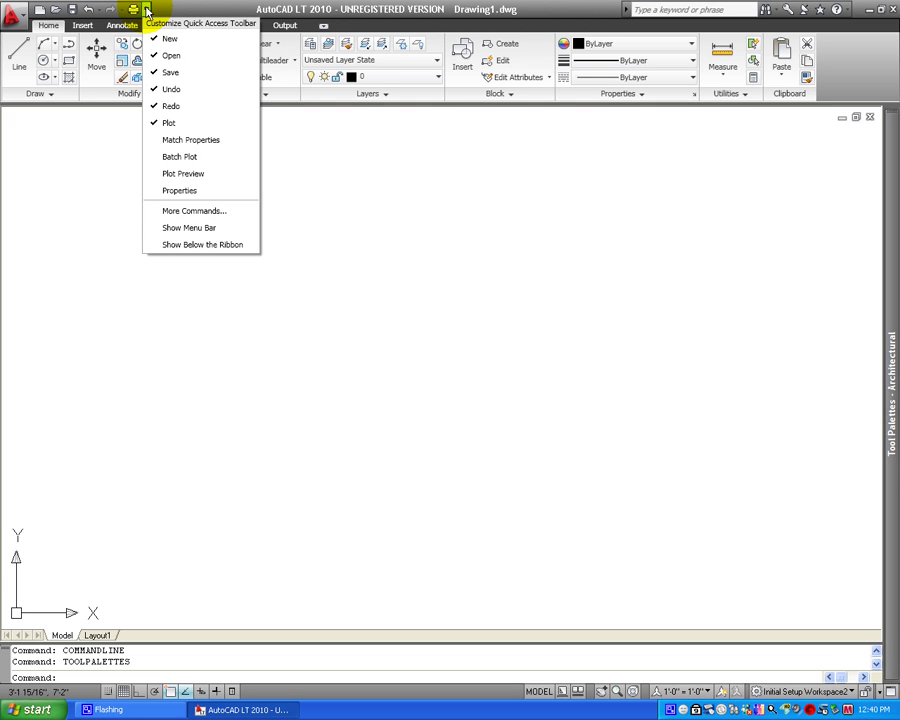
left_click(220, 230)
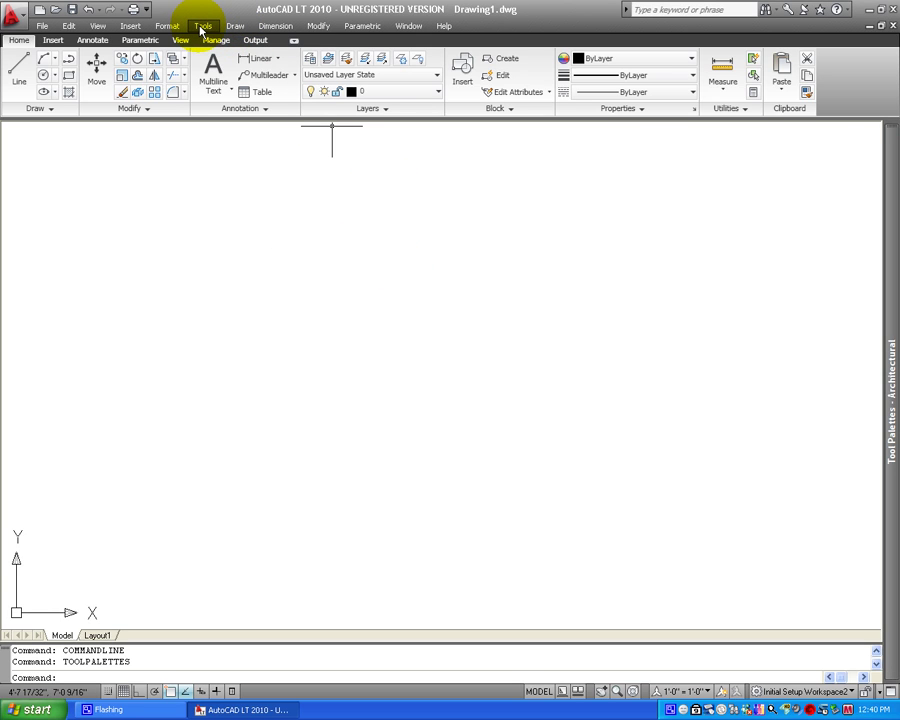
left_click(201, 27)
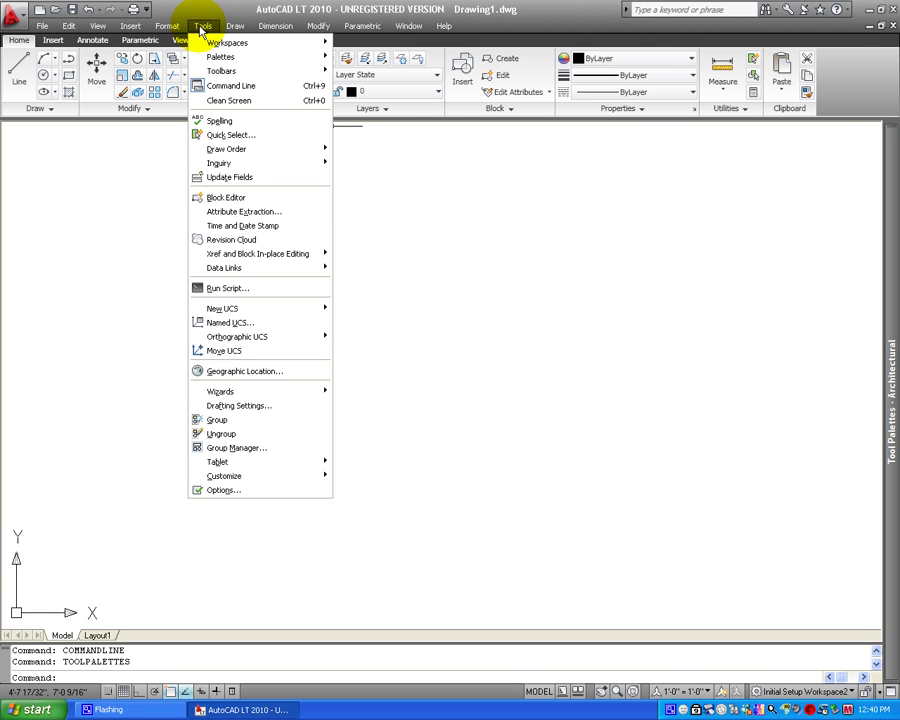
left_click(224, 491)
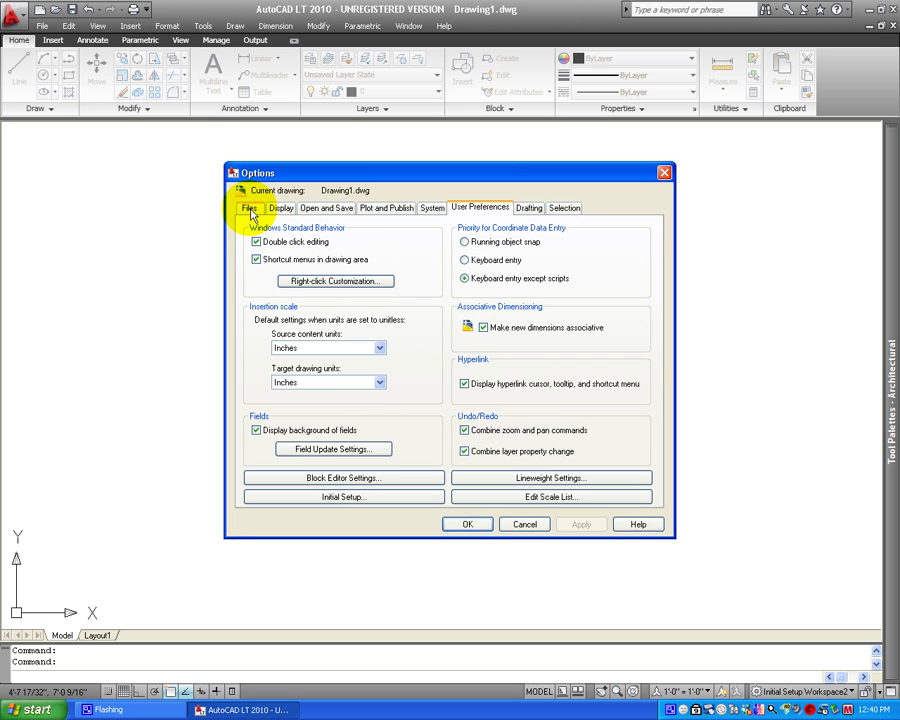
- Browse the Options tabs from Files through Selection, ending back on Display
left_click(249, 209)
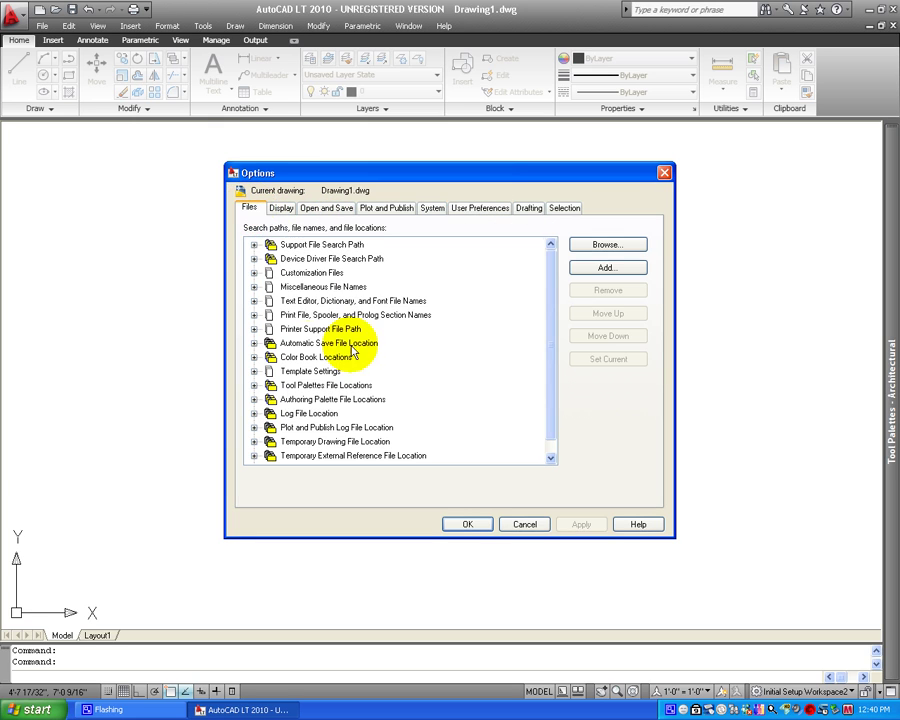
left_click(281, 209)
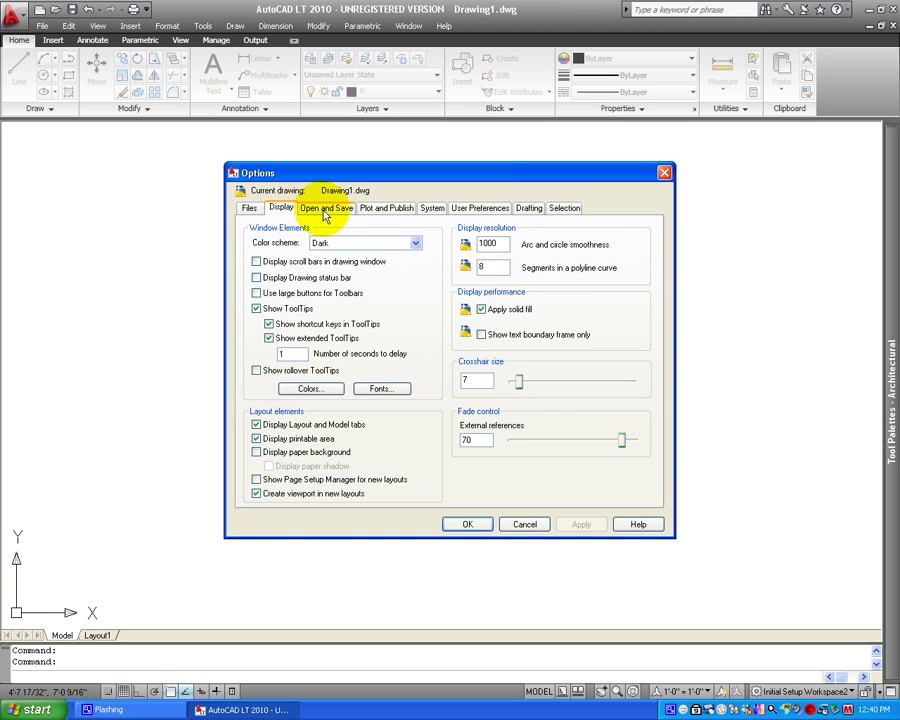
left_click(326, 209)
left_click(379, 215)
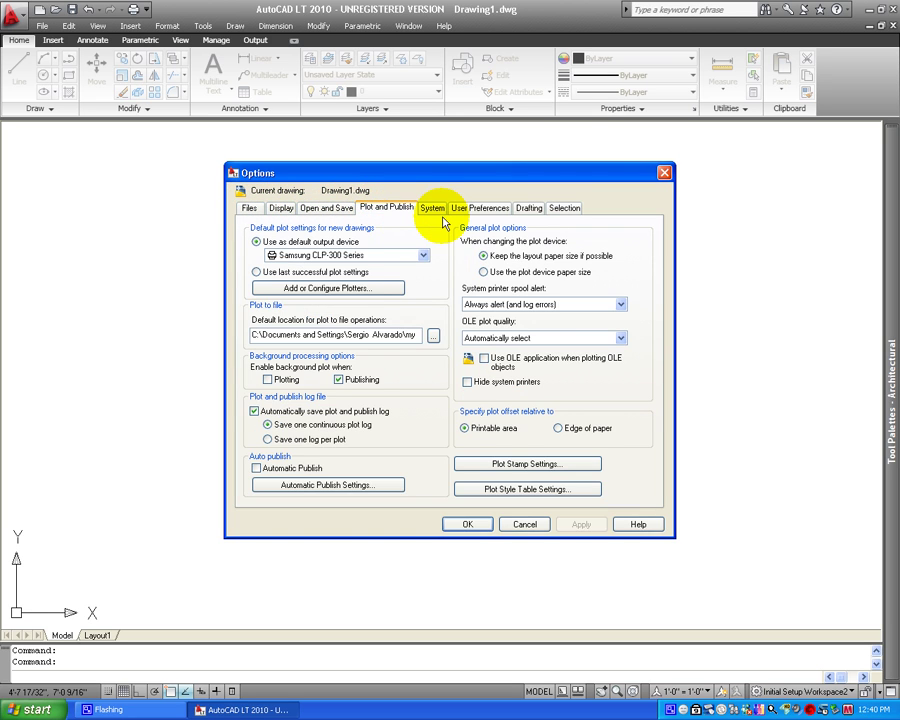
left_click(434, 212)
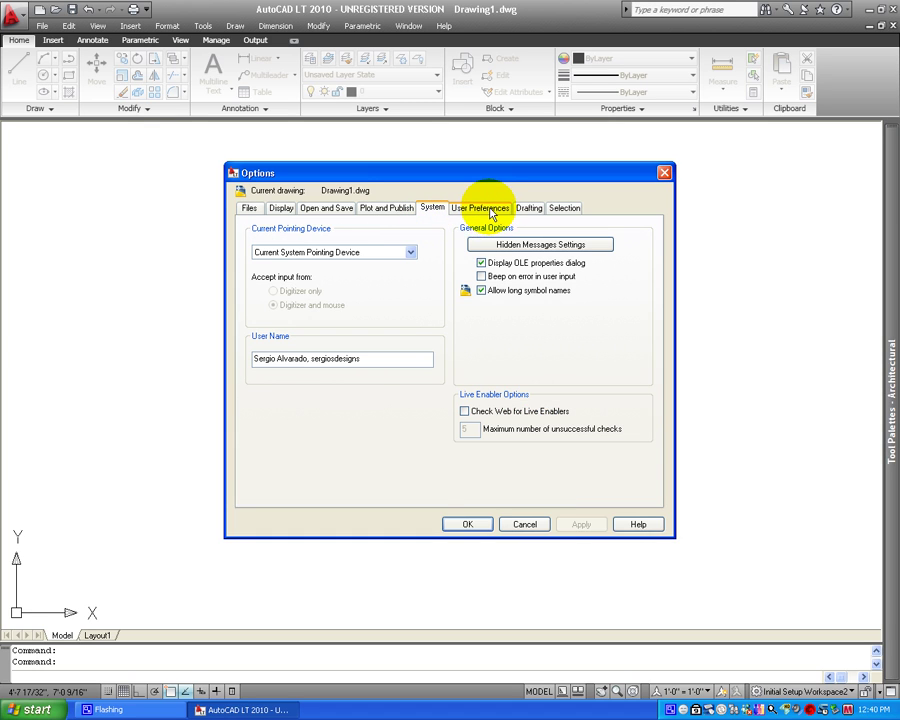
left_click(488, 214)
left_click(540, 217)
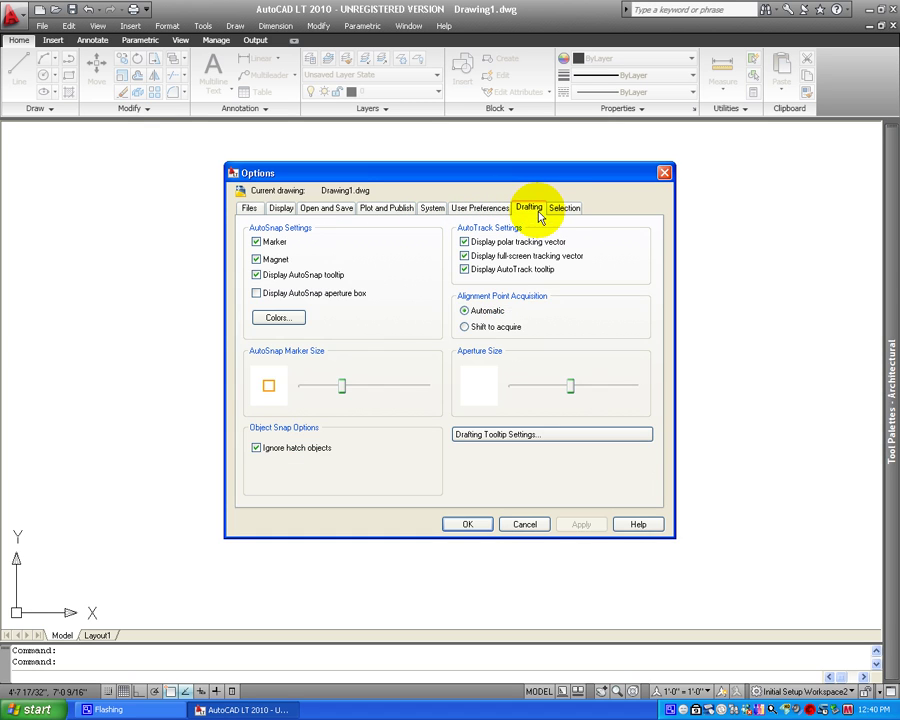
left_click(565, 212)
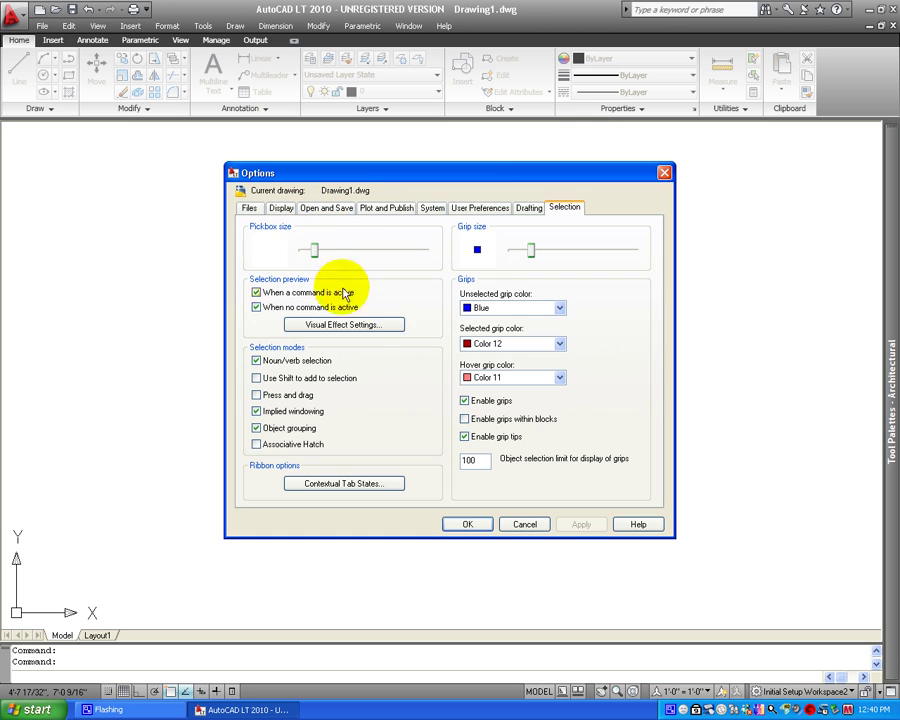
left_click(282, 210)
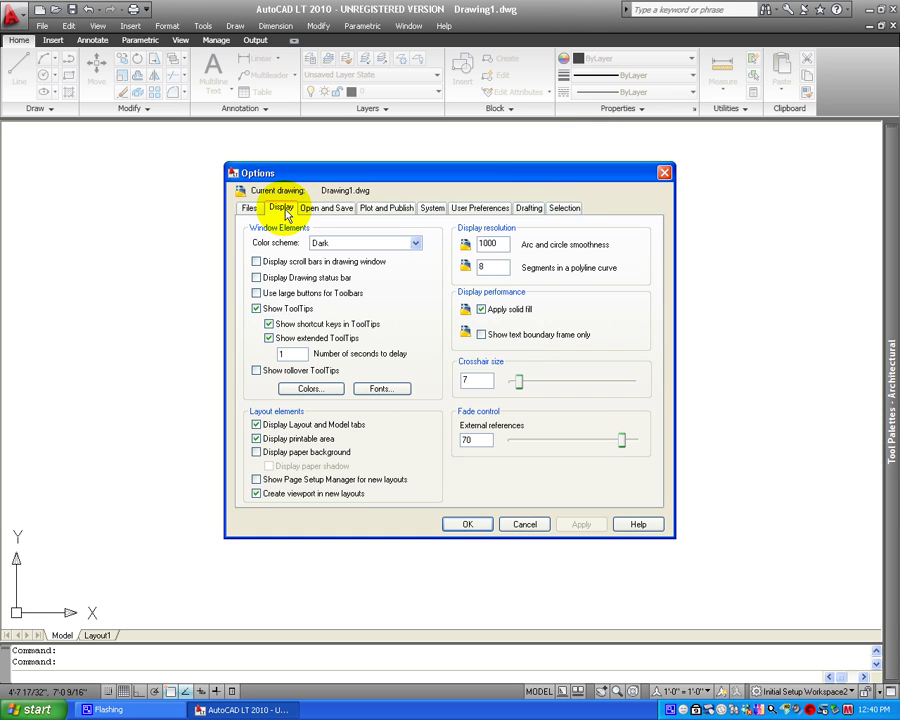
- Keep the Dark color scheme and enable drawing-window scroll bars and the drawing status bar
left_click(415, 243)
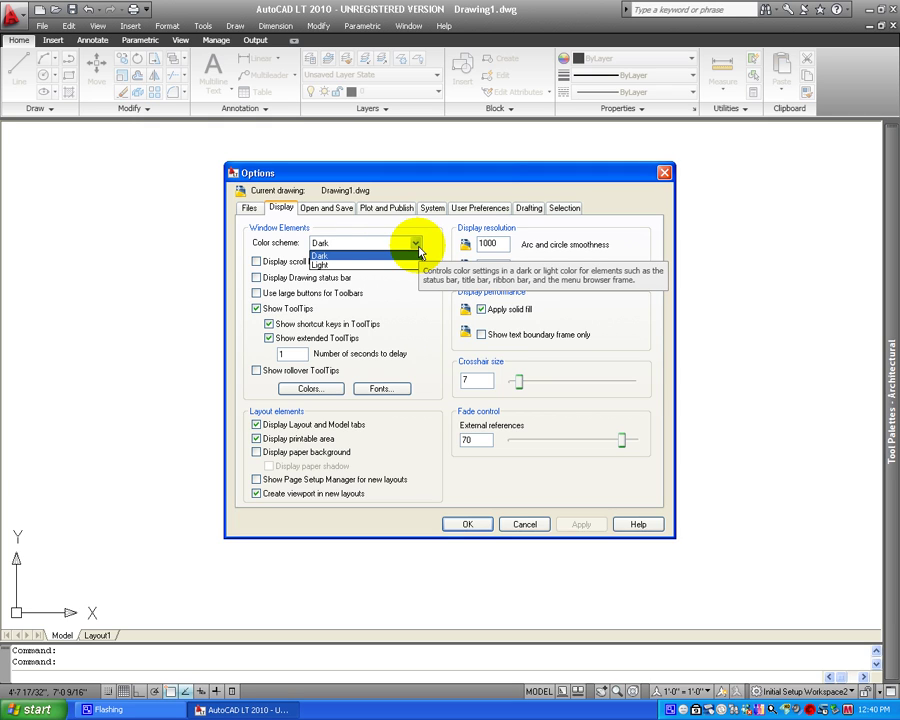
left_click(352, 256)
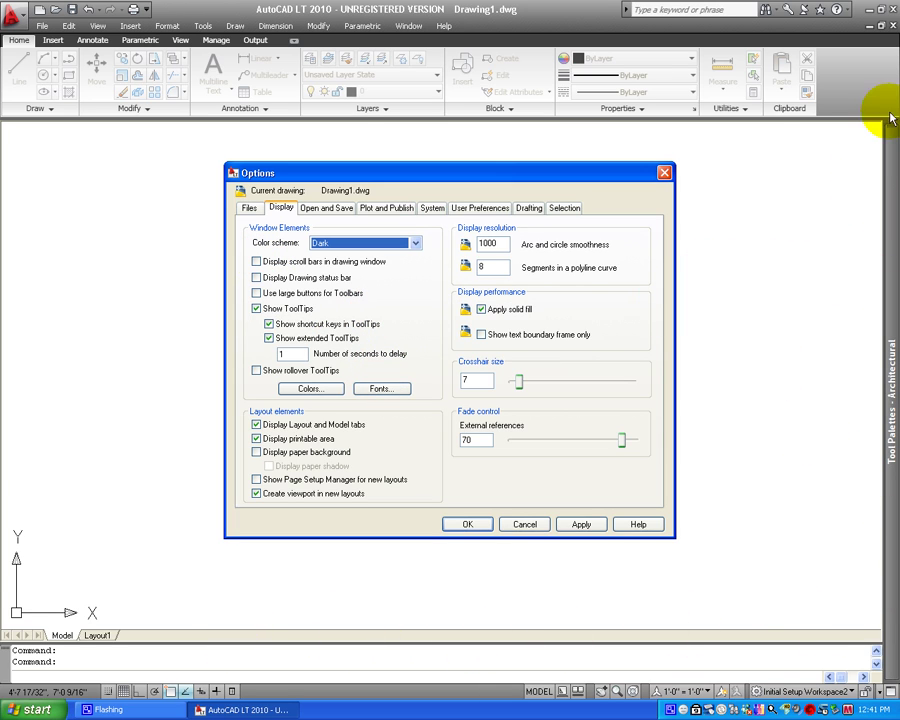
left_click(256, 262)
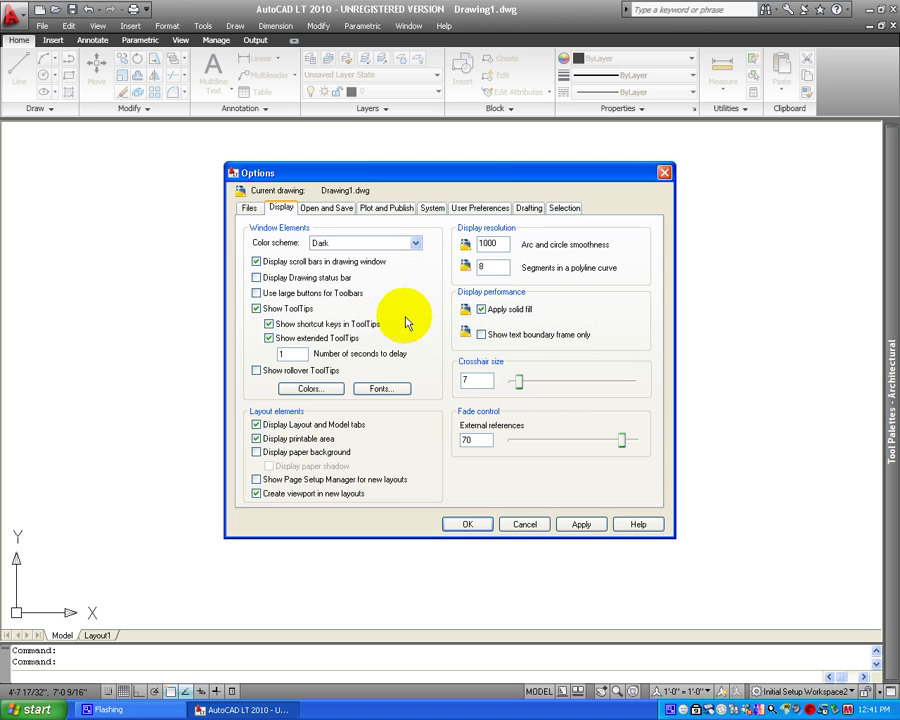
left_click(256, 278)
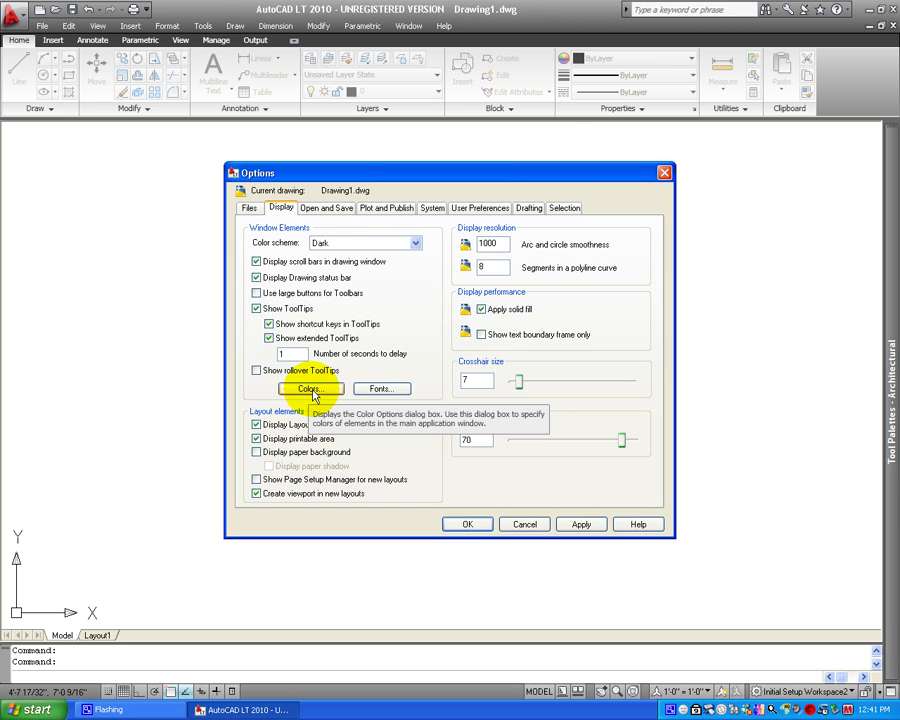
- Set the model space background to Black and crosshairs to Magenta, then Apply & Close
left_click(311, 389)
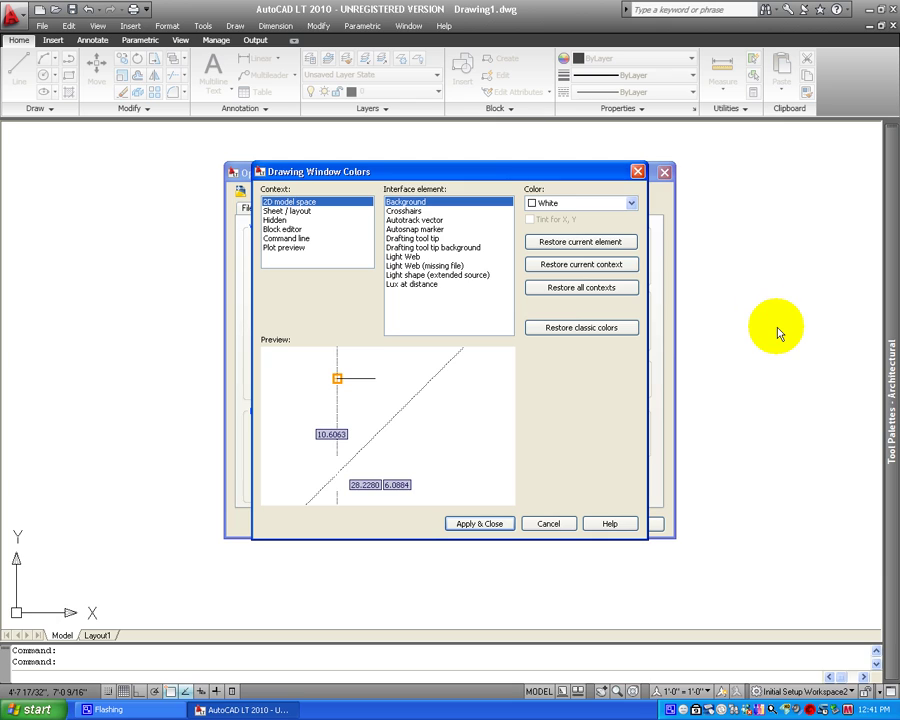
left_click(632, 204)
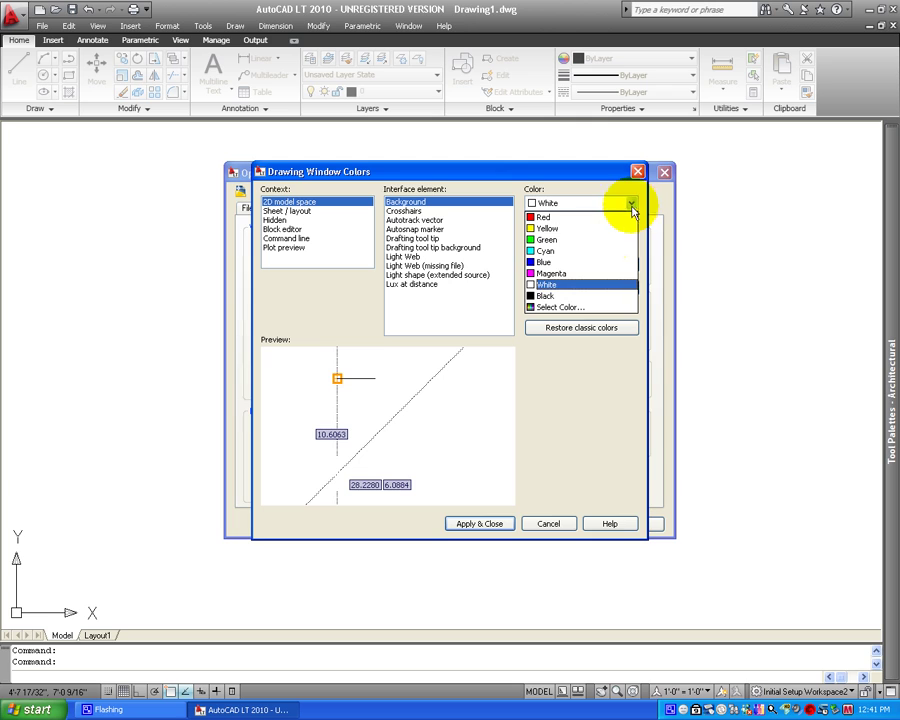
left_click(562, 301)
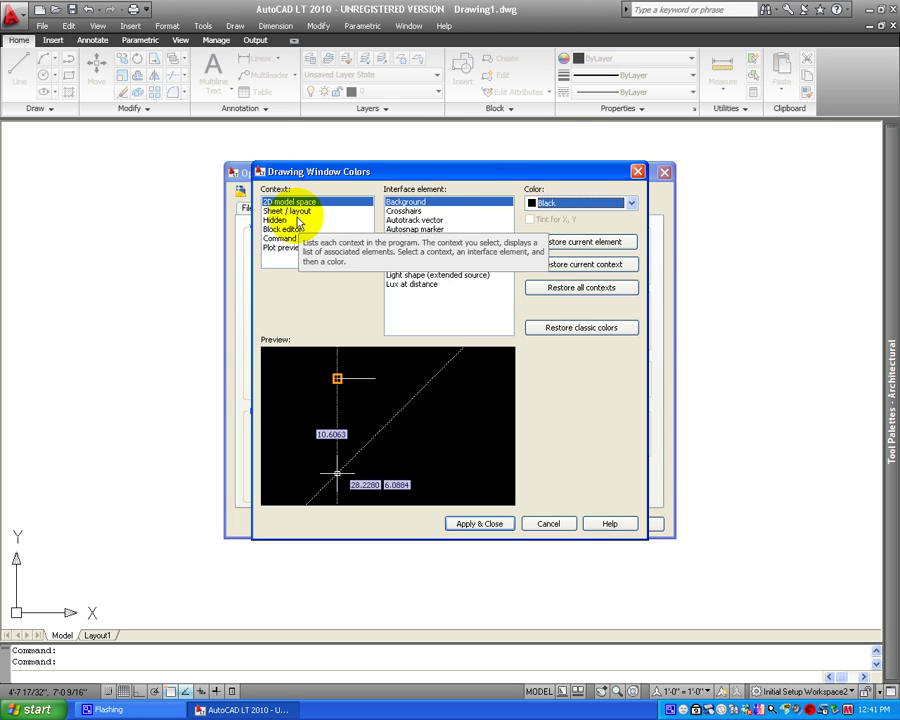
left_click(408, 212)
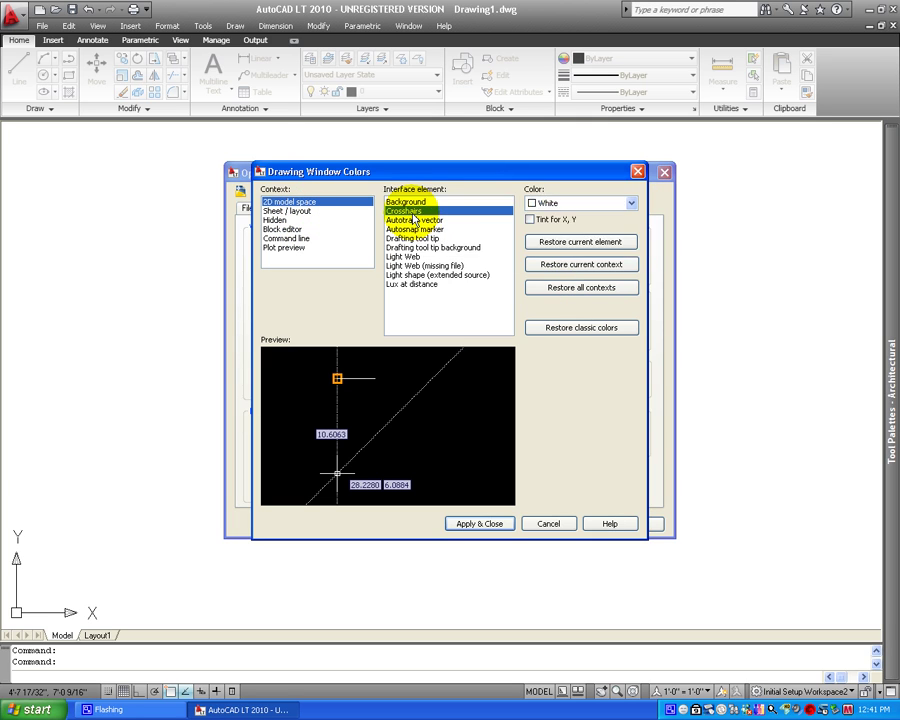
left_click(631, 203)
left_click(562, 275)
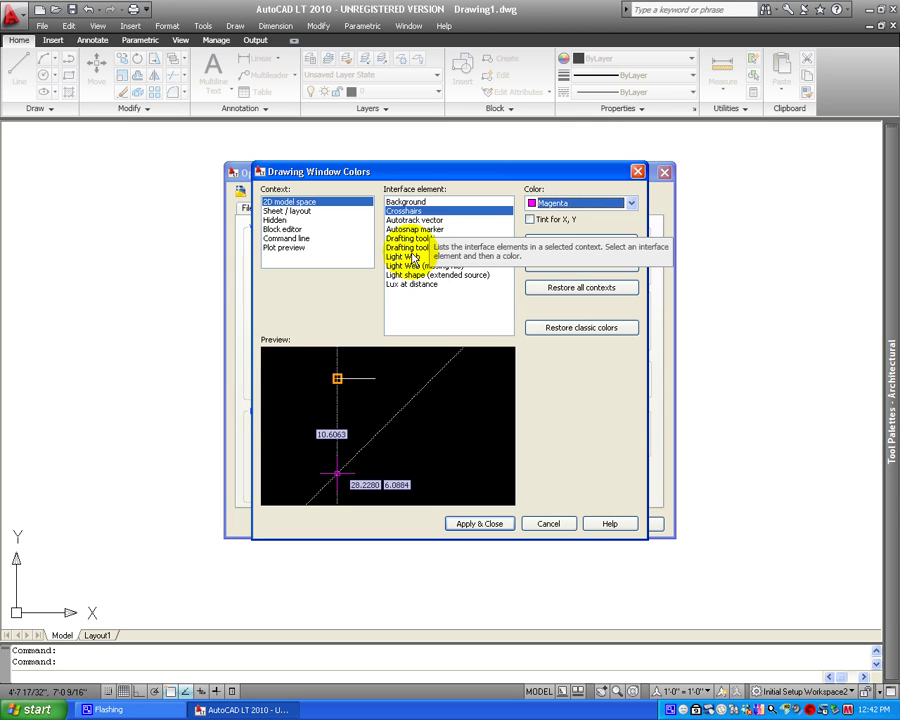
left_click(418, 247)
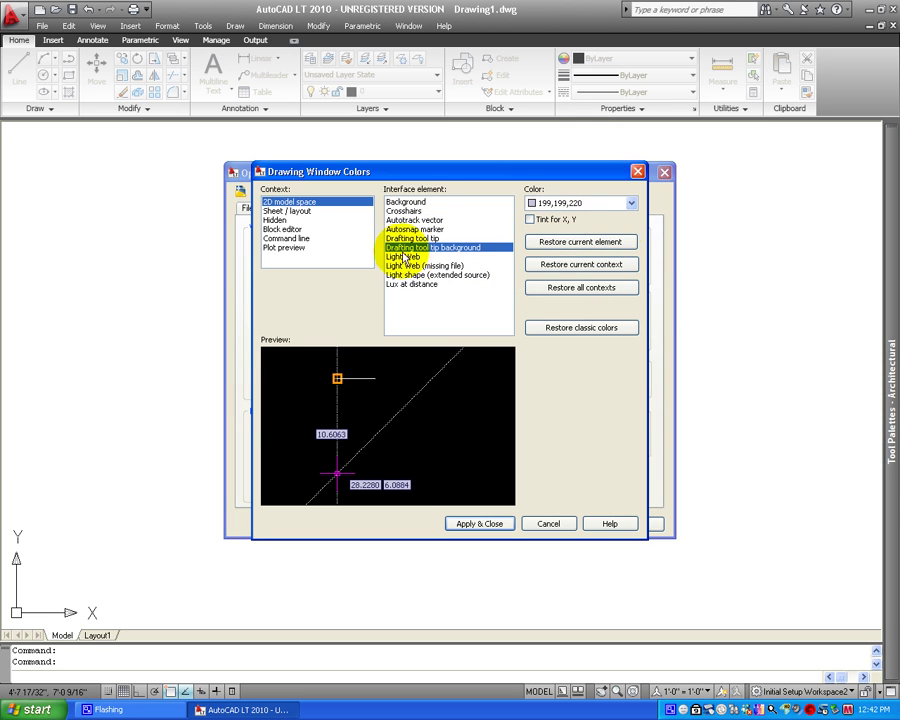
left_click(479, 527)
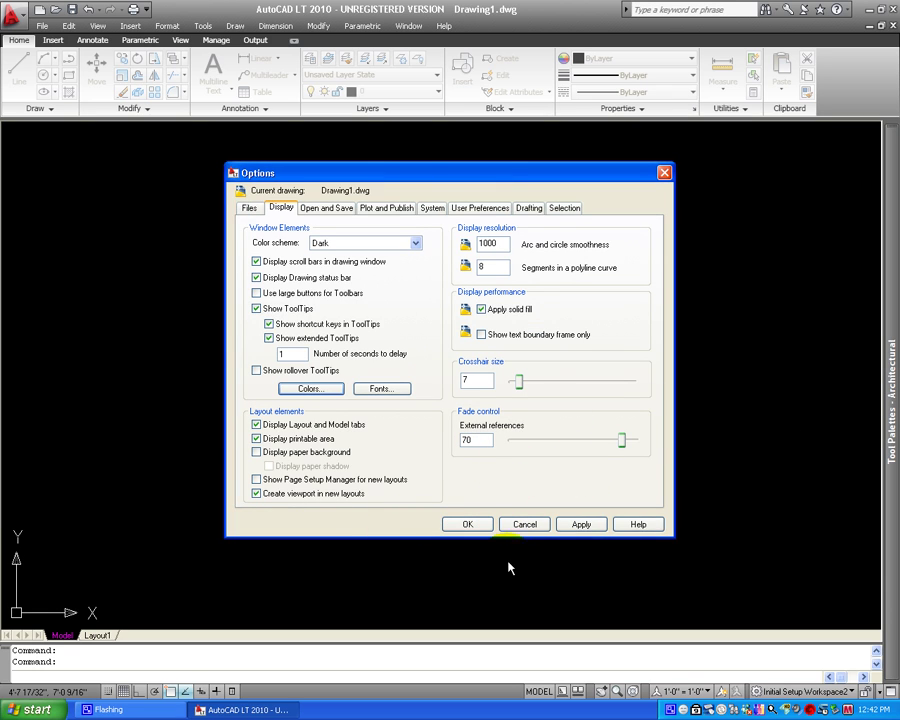
left_click(474, 530)
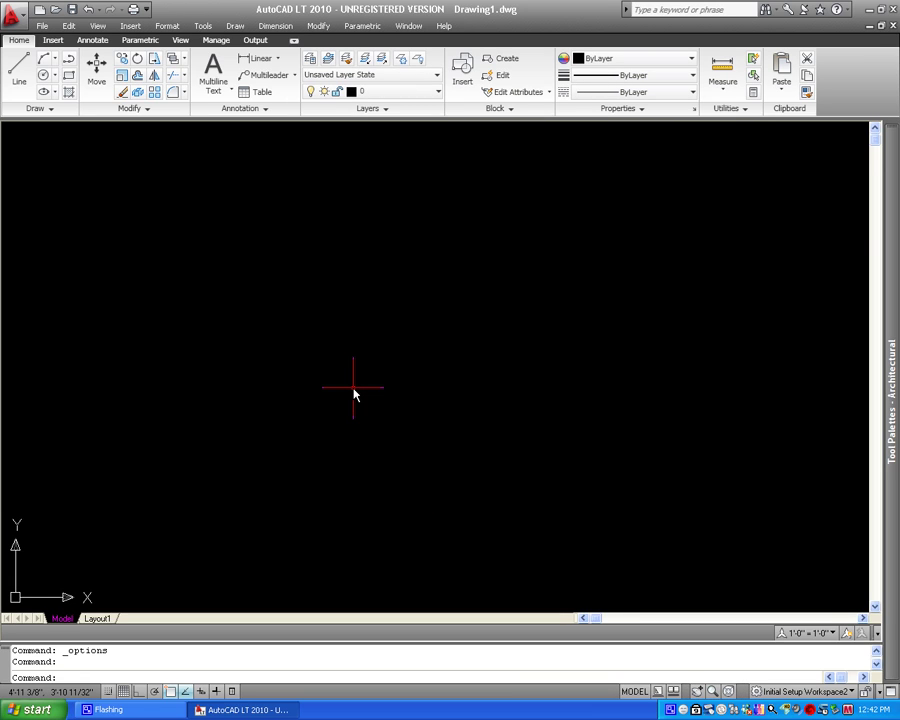
scroll(353, 393, "down", 3)
scroll(353, 393, "up", 3)
scroll(353, 393, "down", 5)
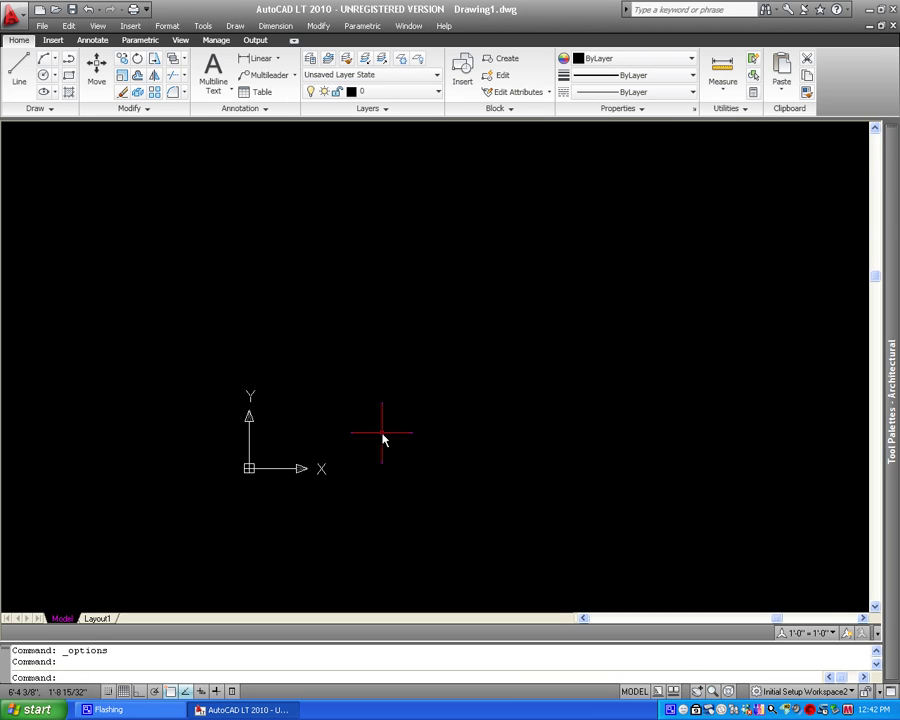
type("l")
key("Return")
left_click(256, 324)
left_click(505, 453)
left_click(656, 311)
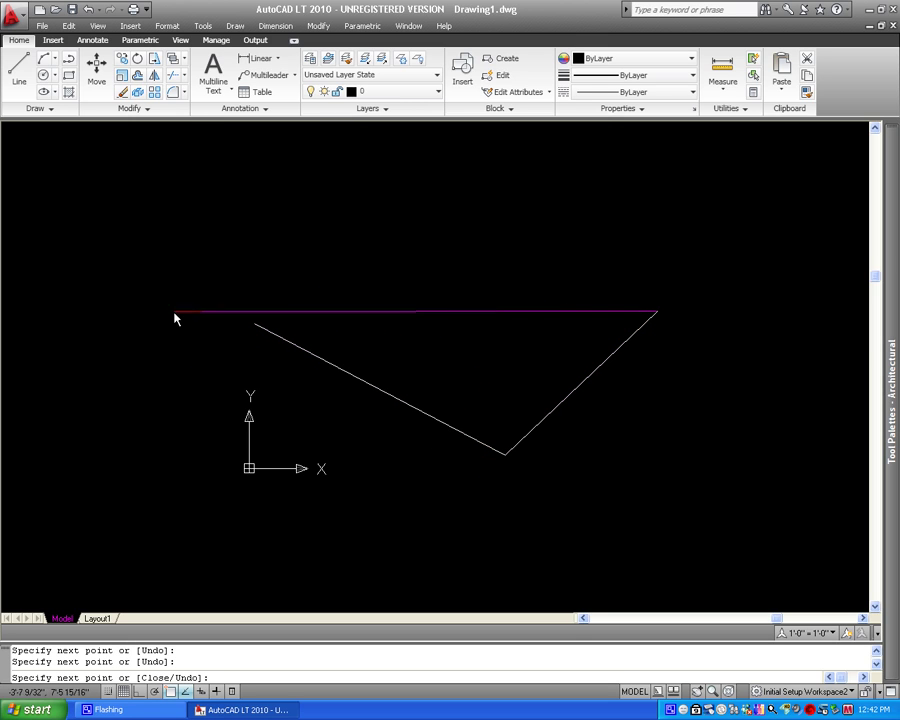
left_click(263, 328)
key("Escape")
key("Escape")
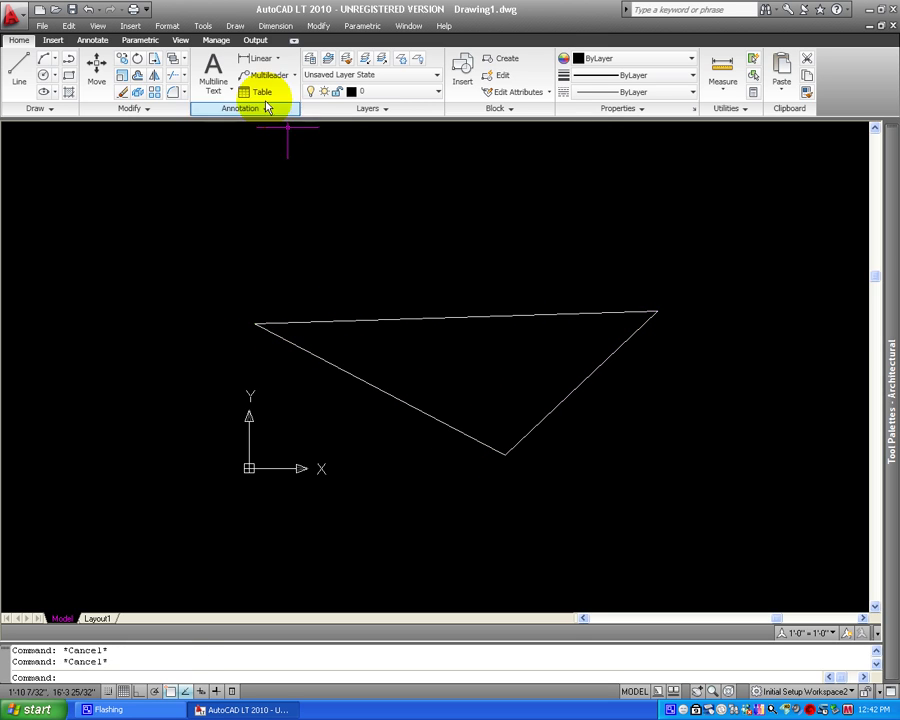
type("e")
key("Return")
left_click(539, 436)
left_click(354, 275)
key("Return")
key("Escape")
key("Escape")
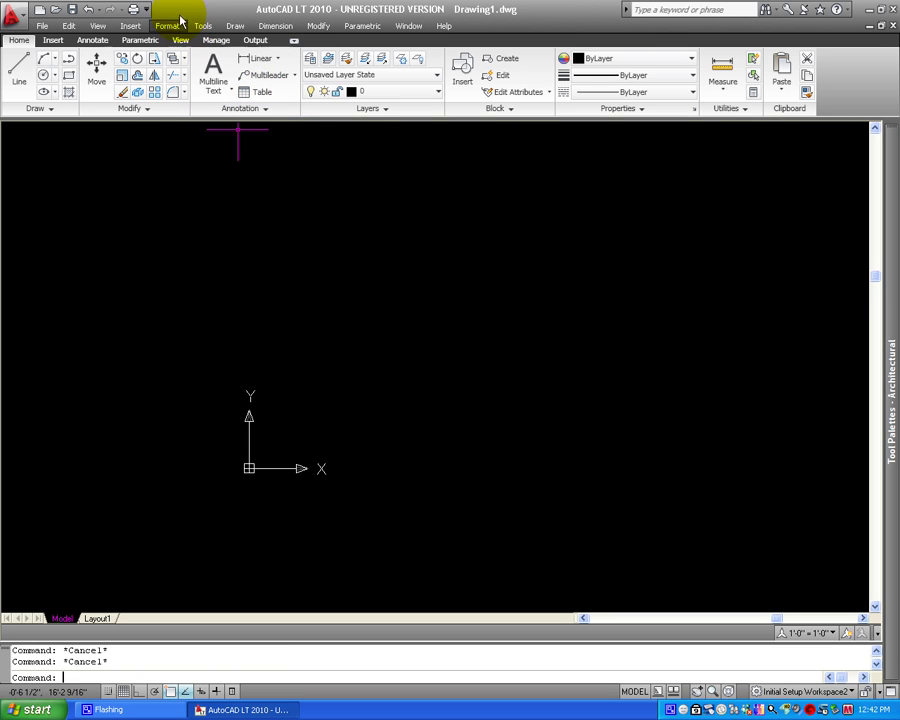
- Reopen Options on the Drafting tab and apply the AutoSnap marker colour 255,153,0
left_click(203, 27)
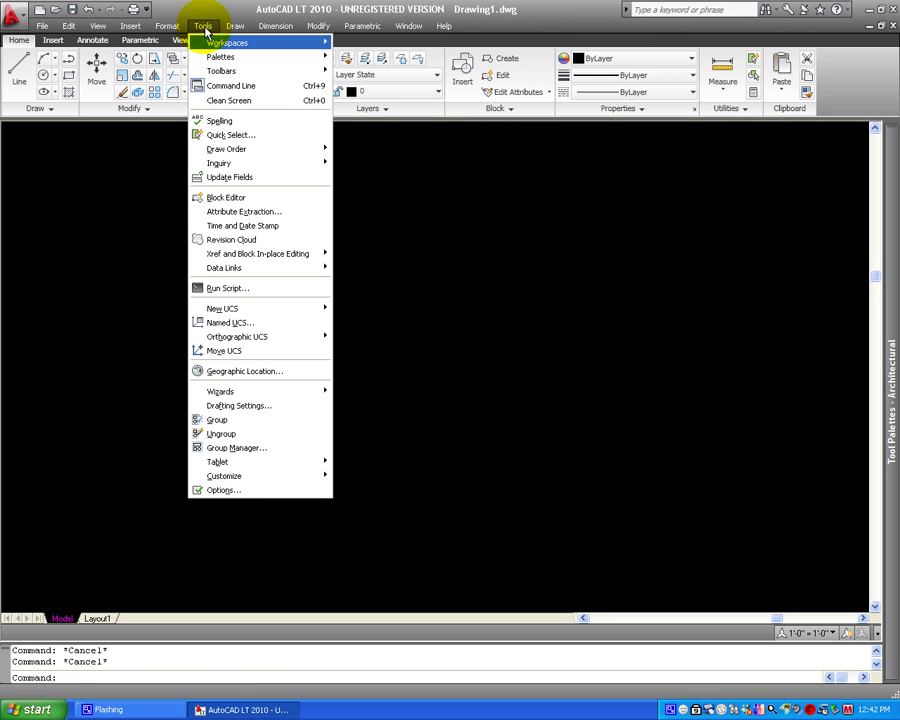
left_click(224, 490)
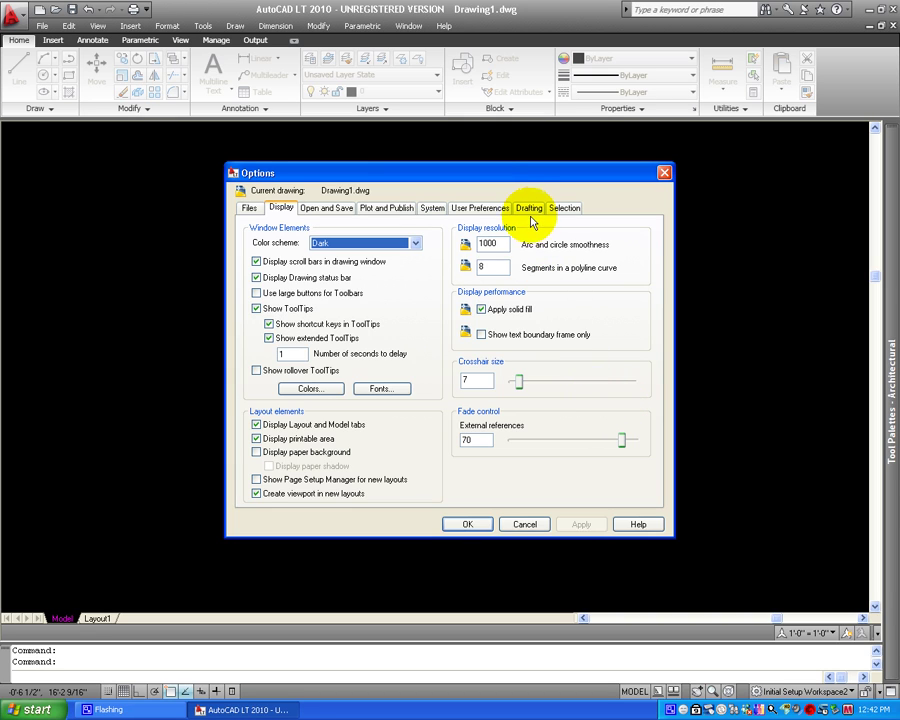
left_click(530, 209)
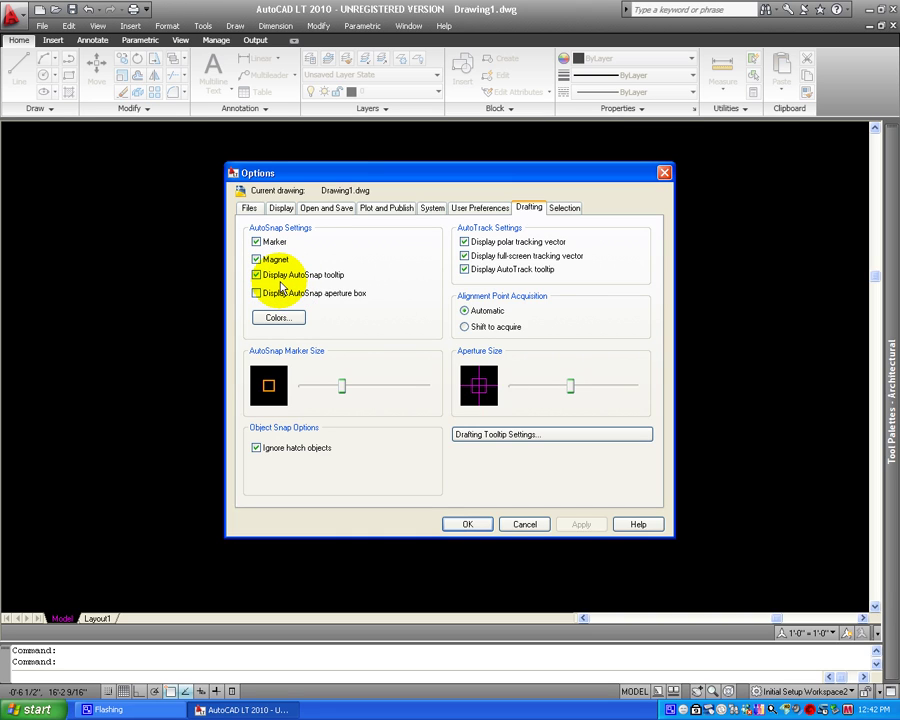
left_click(279, 317)
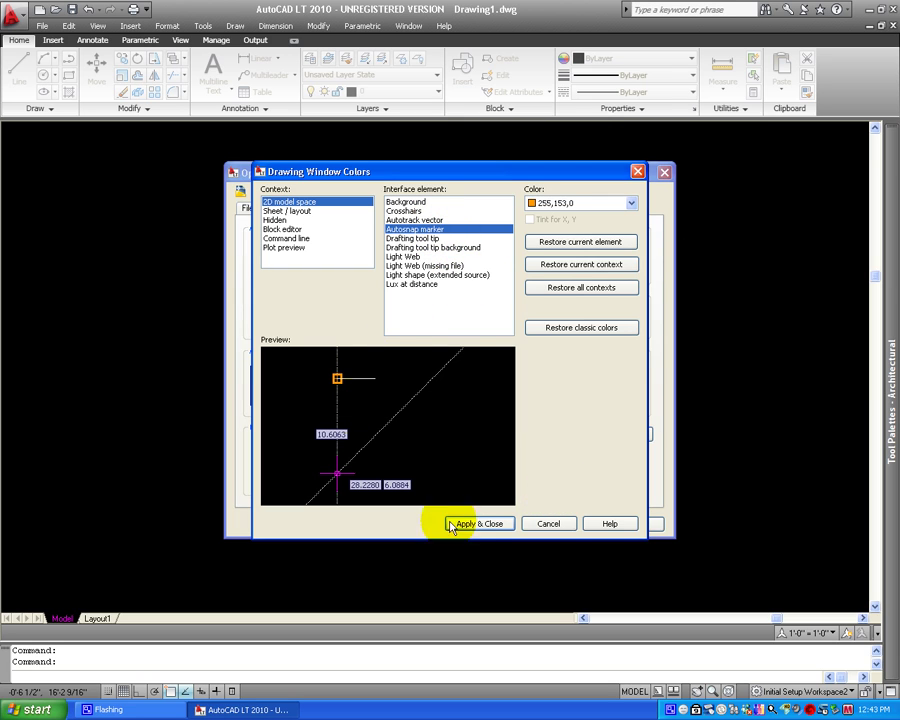
left_click(490, 528)
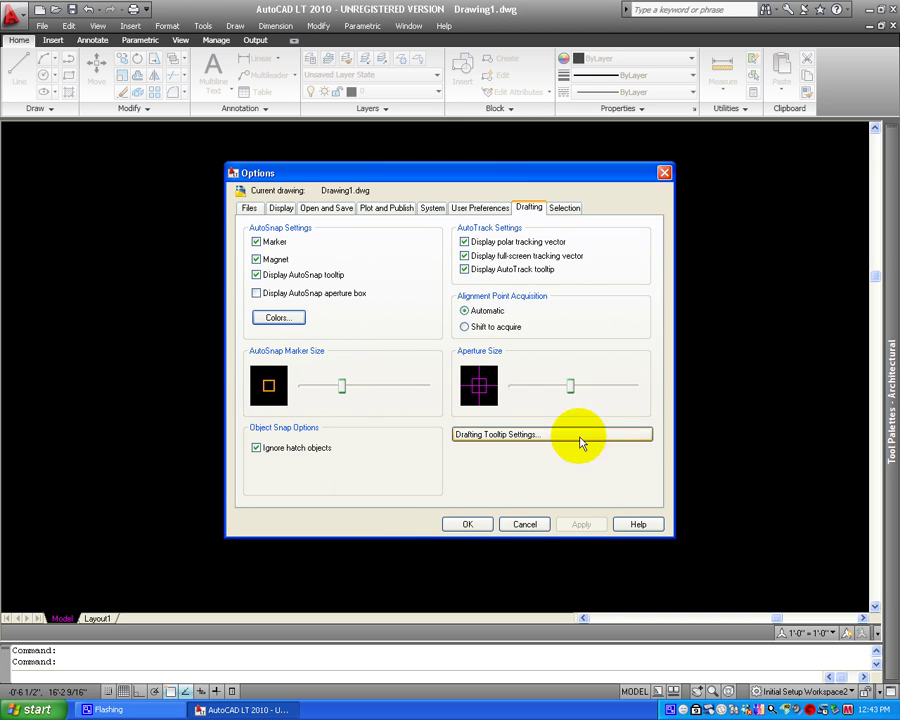
- On the Selection tab, enlarge the pickbox and grip size sliders
left_click(567, 210)
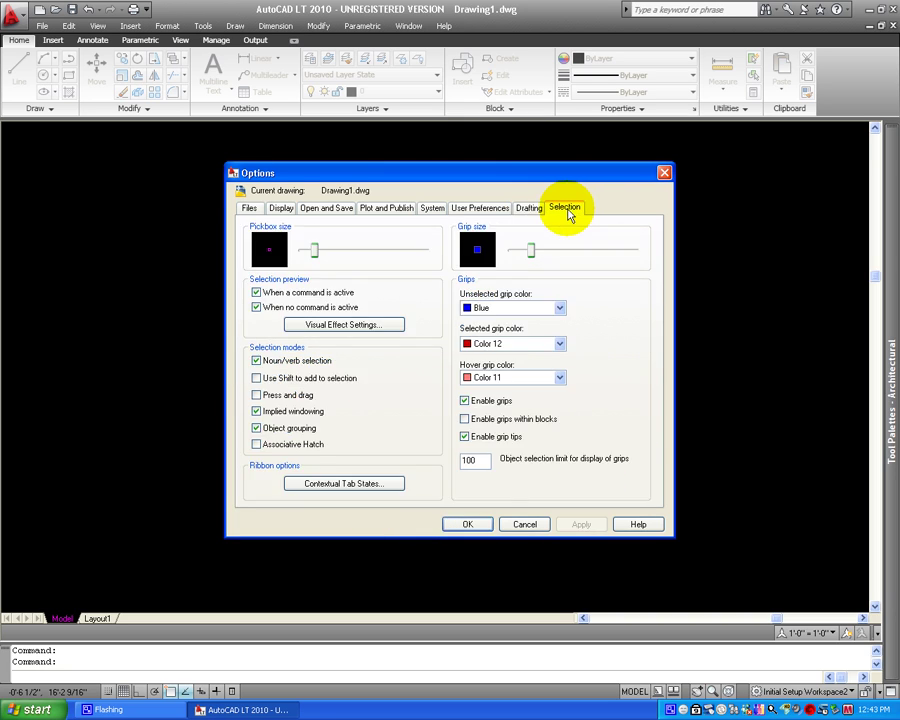
left_click(315, 252)
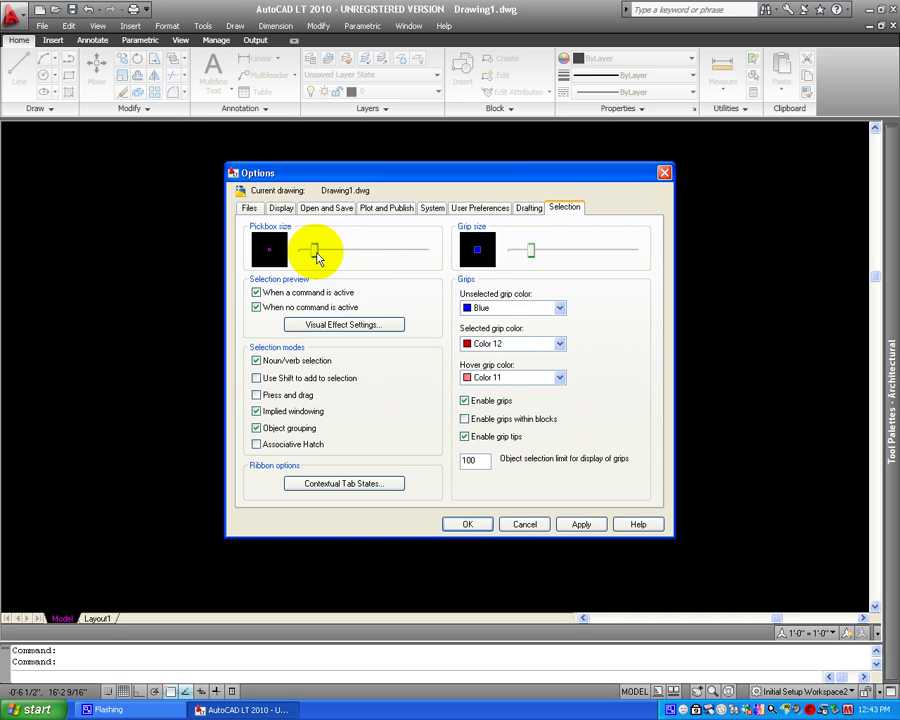
left_click_drag(316, 257, 352, 260)
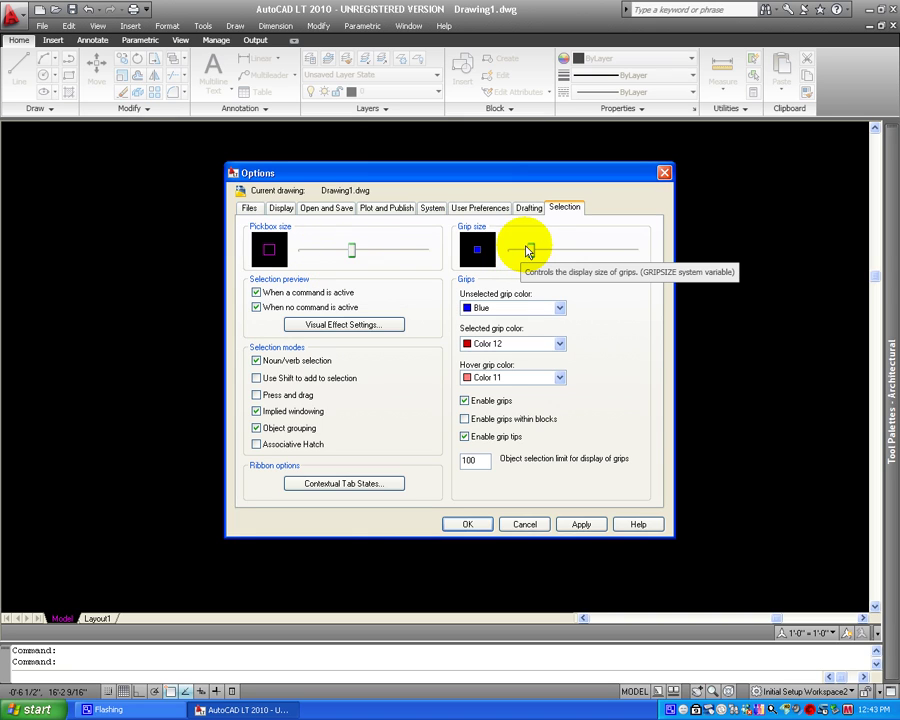
left_click_drag(530, 251, 553, 253)
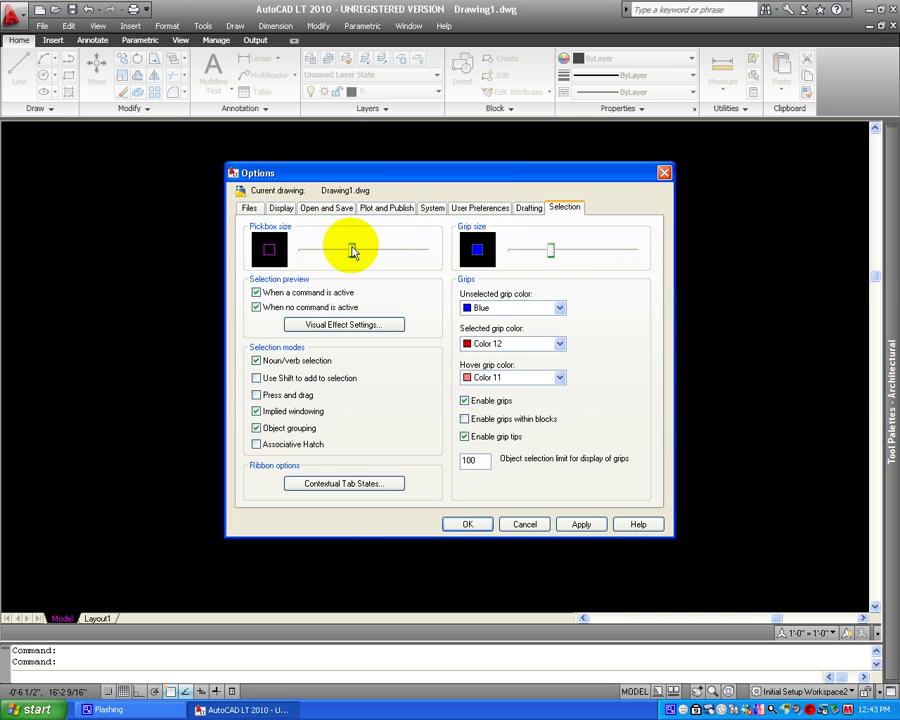
left_click_drag(351, 251, 341, 252)
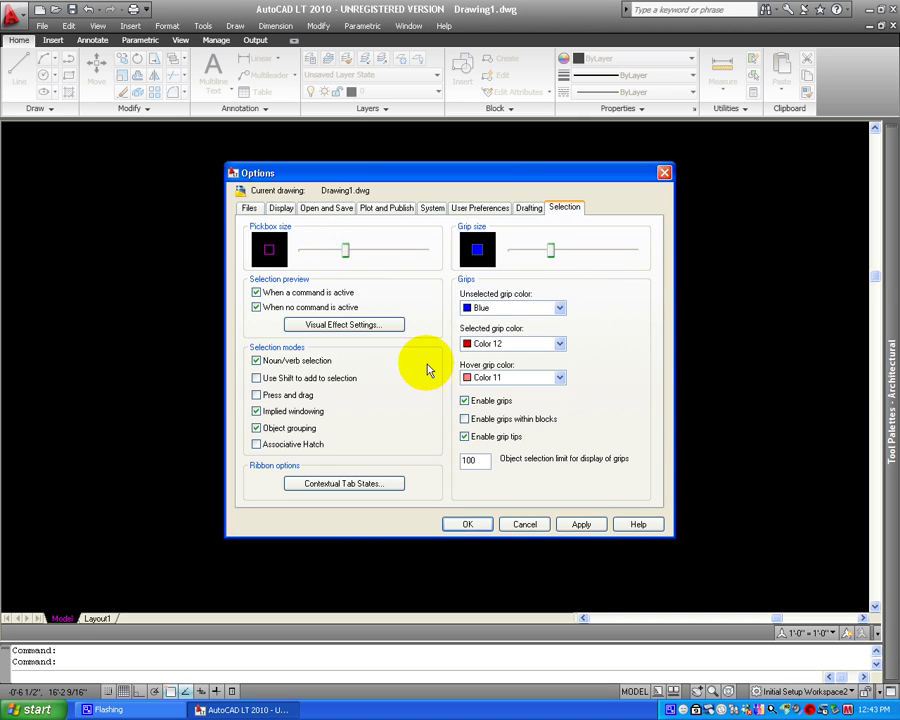
- Open Visual Effect Settings, showing window Color 140, crossing Color 100, opacity 25
left_click(341, 326)
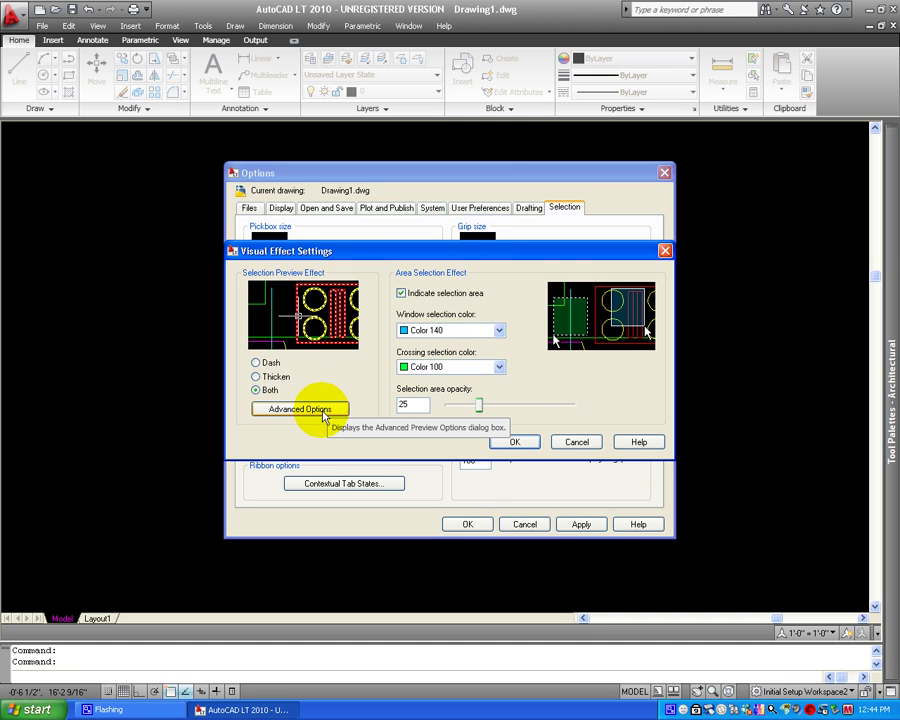
- Accept the visual effects and raise the Display tab crosshair size from 7 to 46
left_click(516, 443)
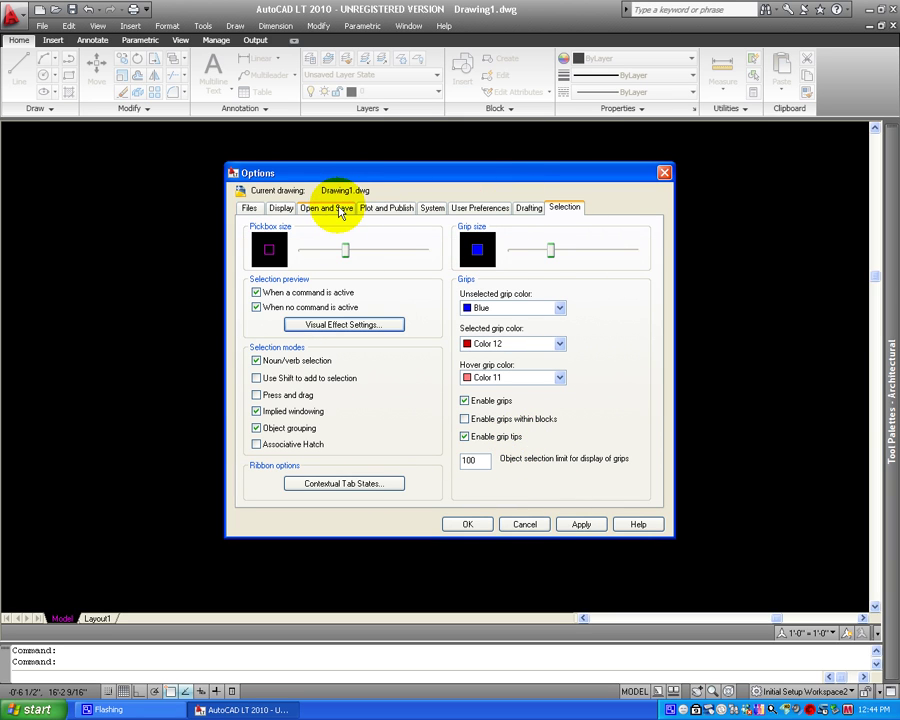
left_click(281, 208)
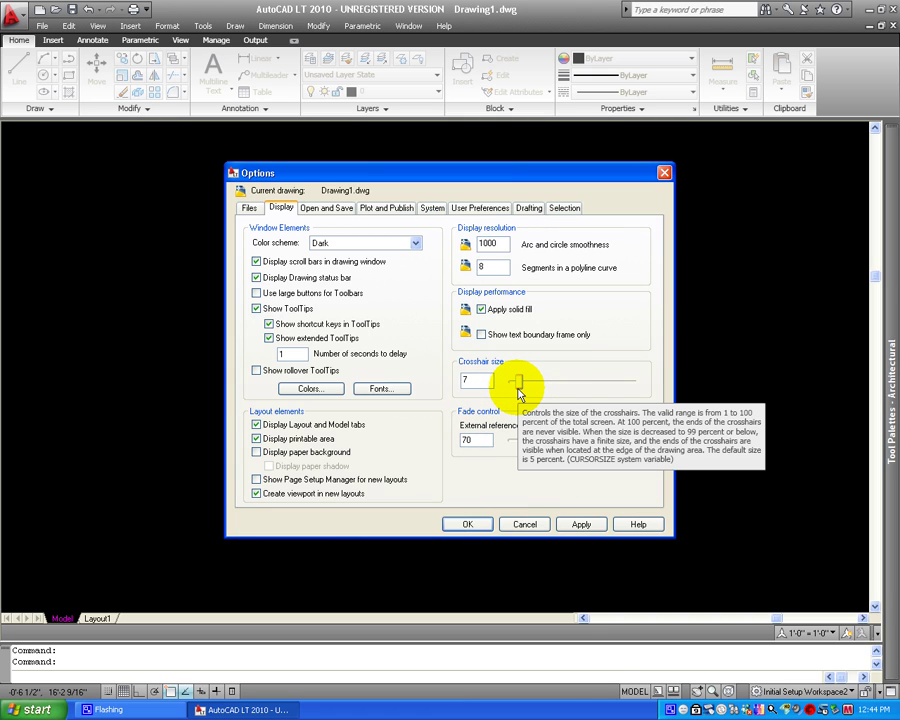
left_click_drag(520, 390, 569, 390)
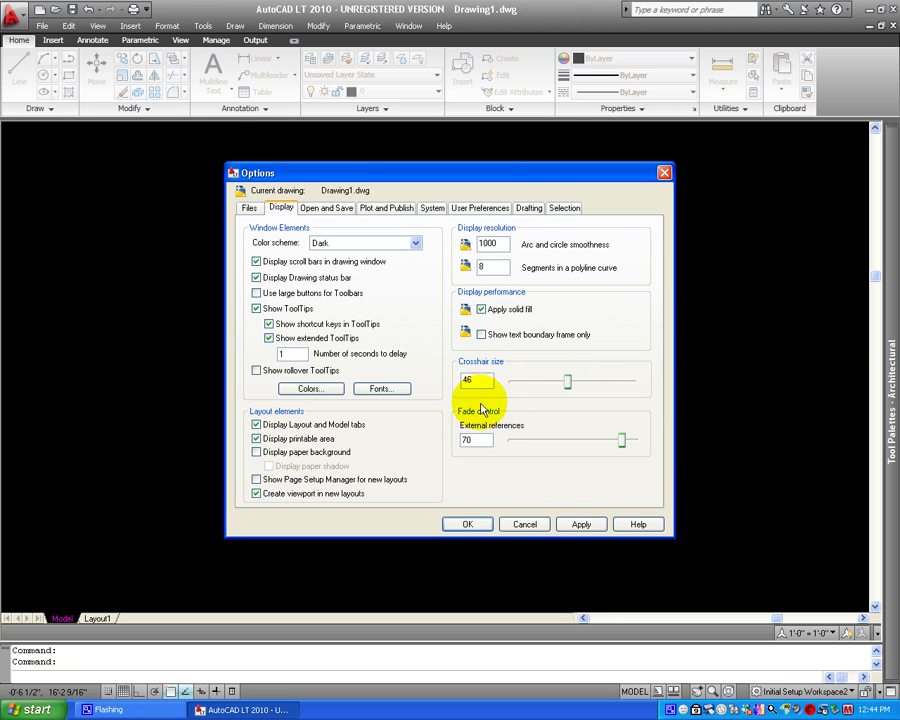
- Apply the 46 crosshair, then try a full-screen crosshair size of 100
left_click(468, 525)
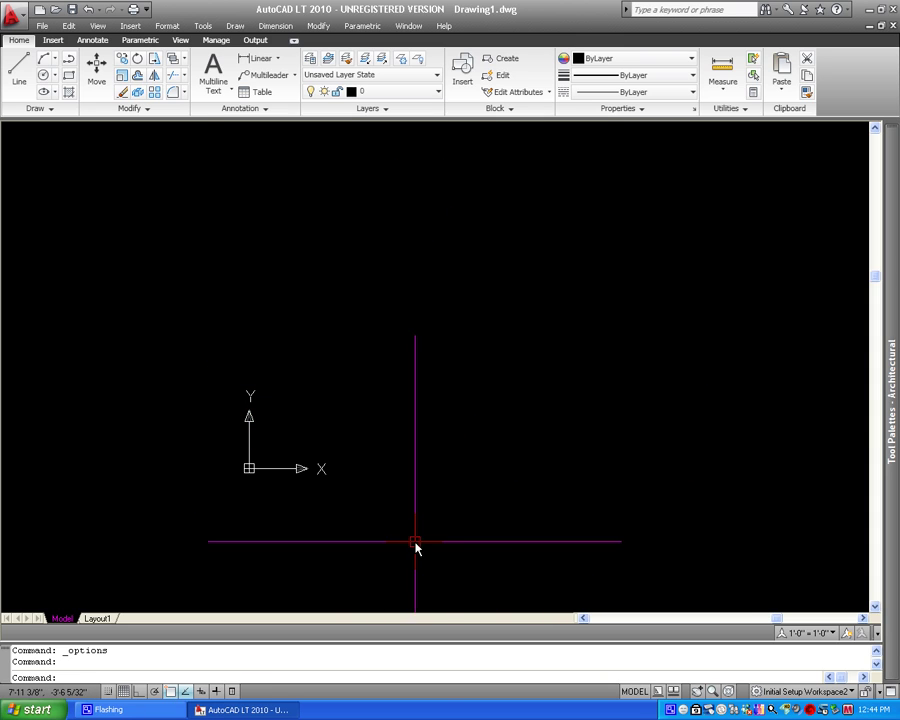
left_click(202, 25)
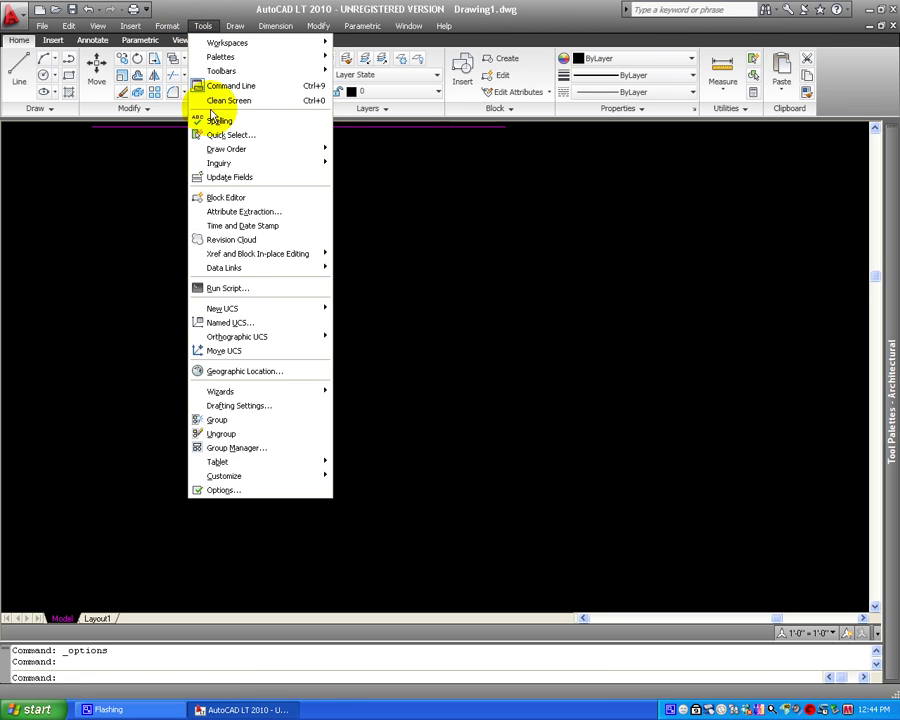
left_click(218, 490)
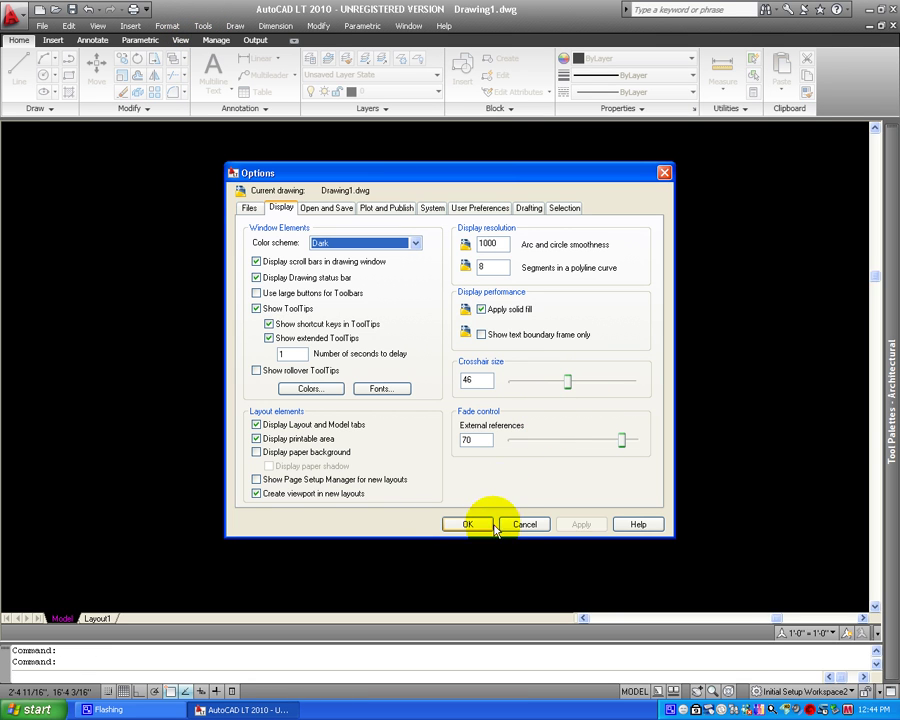
left_click_drag(568, 382, 653, 393)
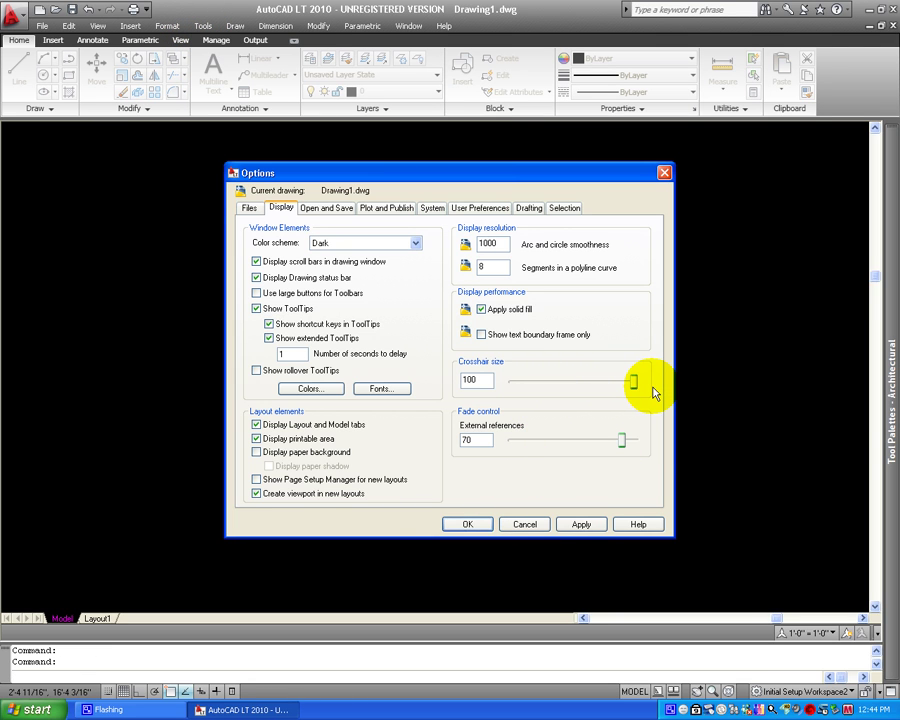
left_click(472, 525)
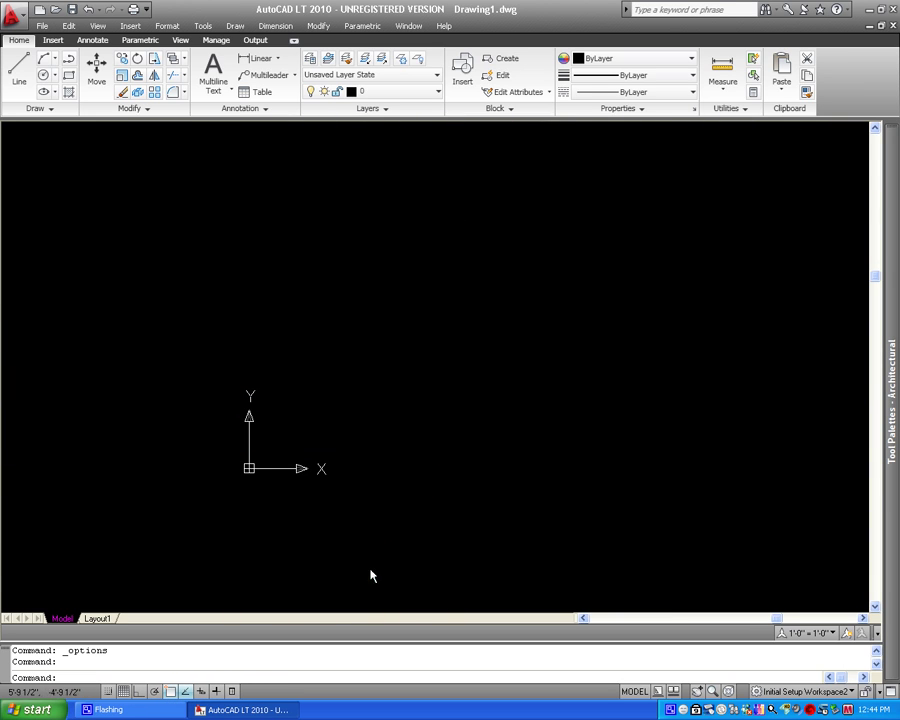
- Reopen Options and return the crosshair size to 46
left_click(203, 27)
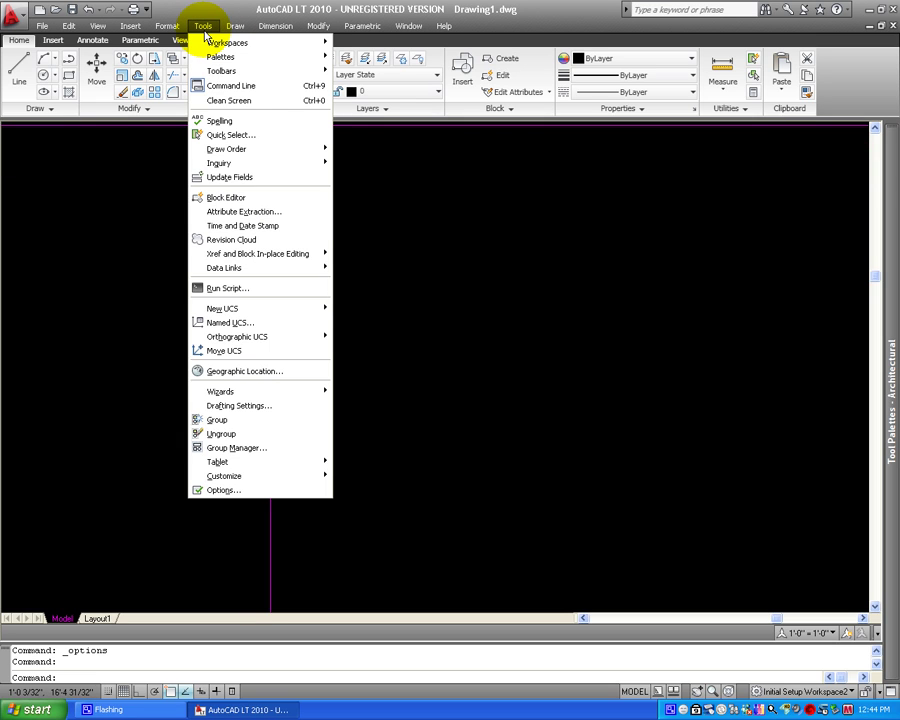
left_click(222, 489)
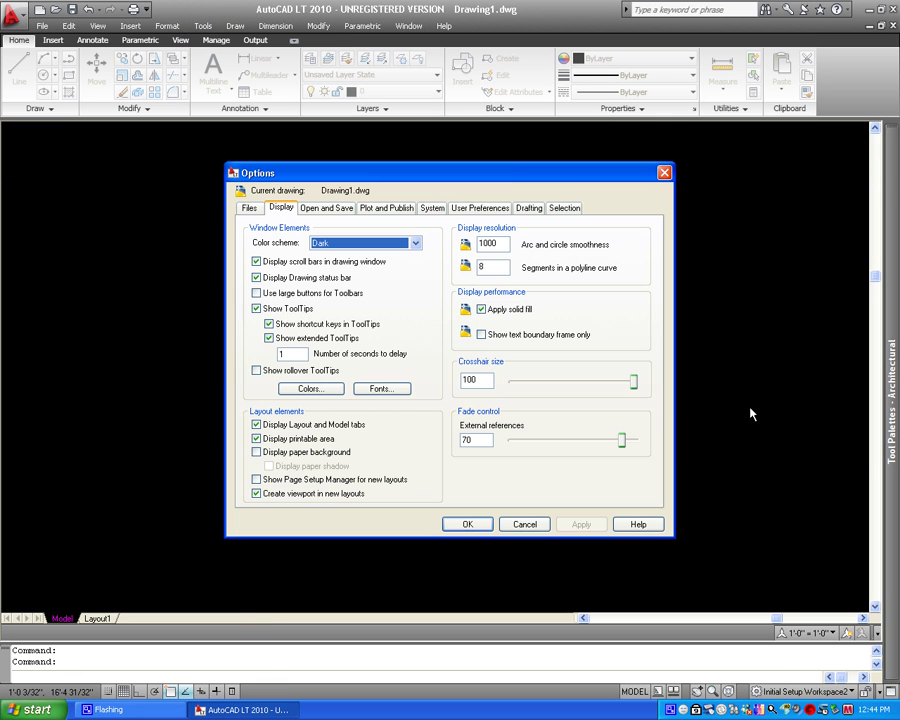
left_click_drag(634, 384, 563, 390)
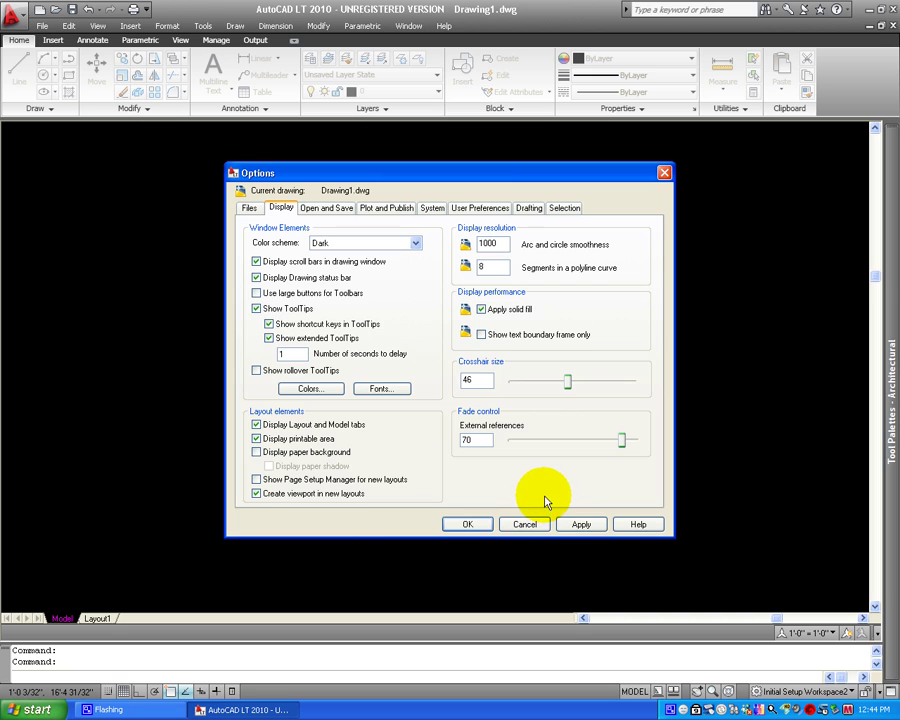
left_click(468, 526)
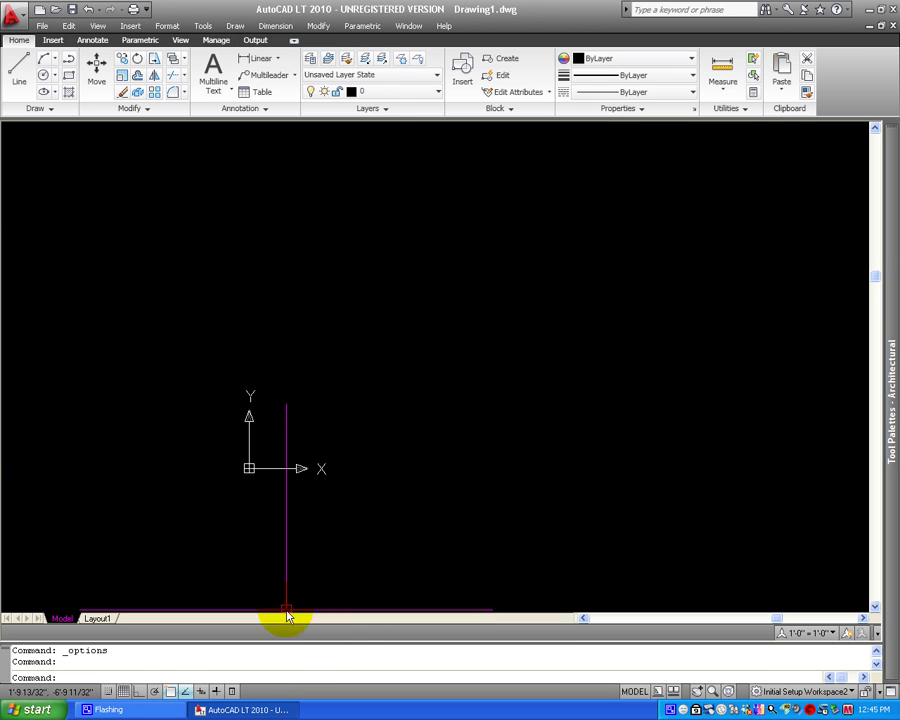
- Open Options from the Tools menu to reach the Display tab, where crosshair size reads 46
left_click(204, 26)
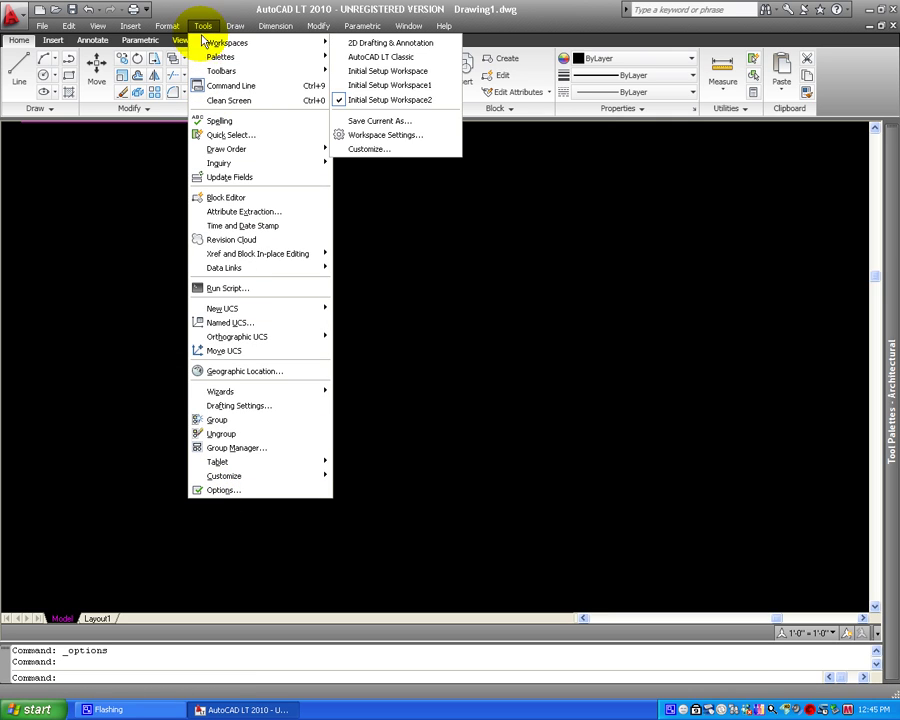
left_click(200, 490)
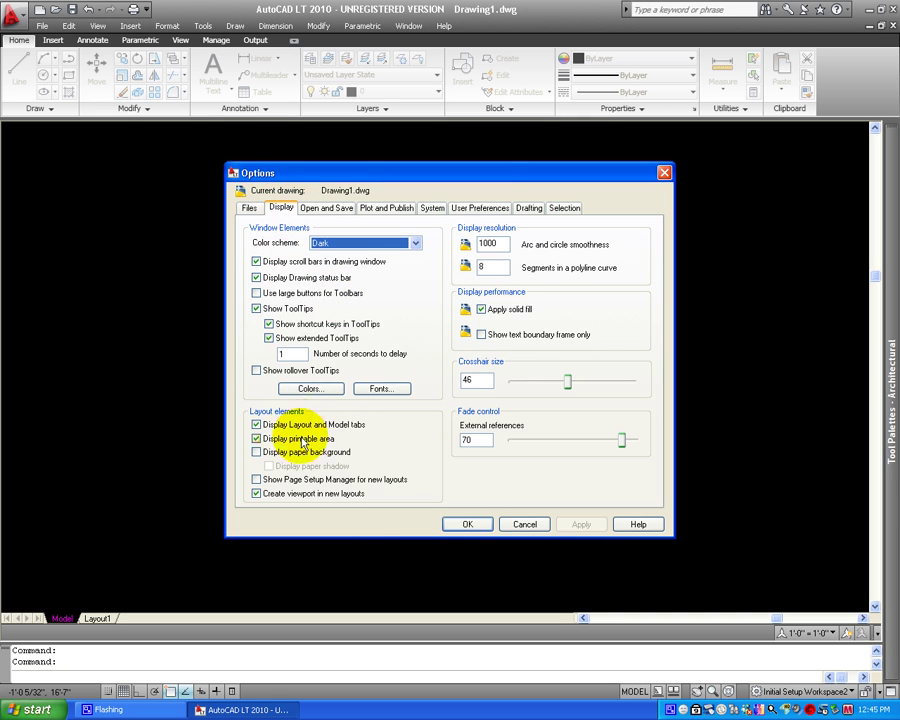
- Give the Command line context a green background, index color 112, and apply it
left_click(312, 390)
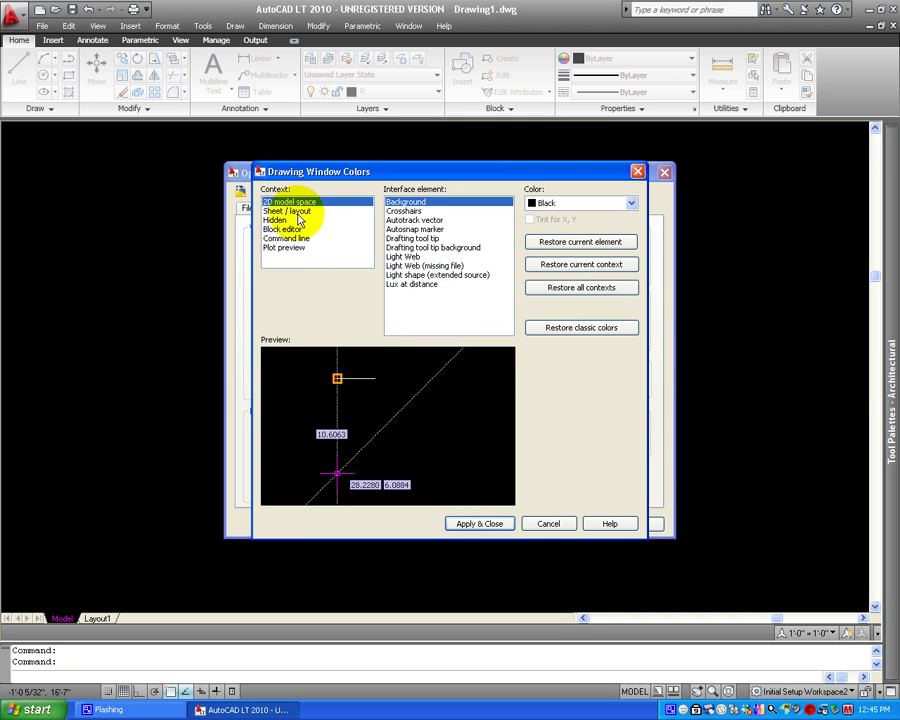
left_click(284, 240)
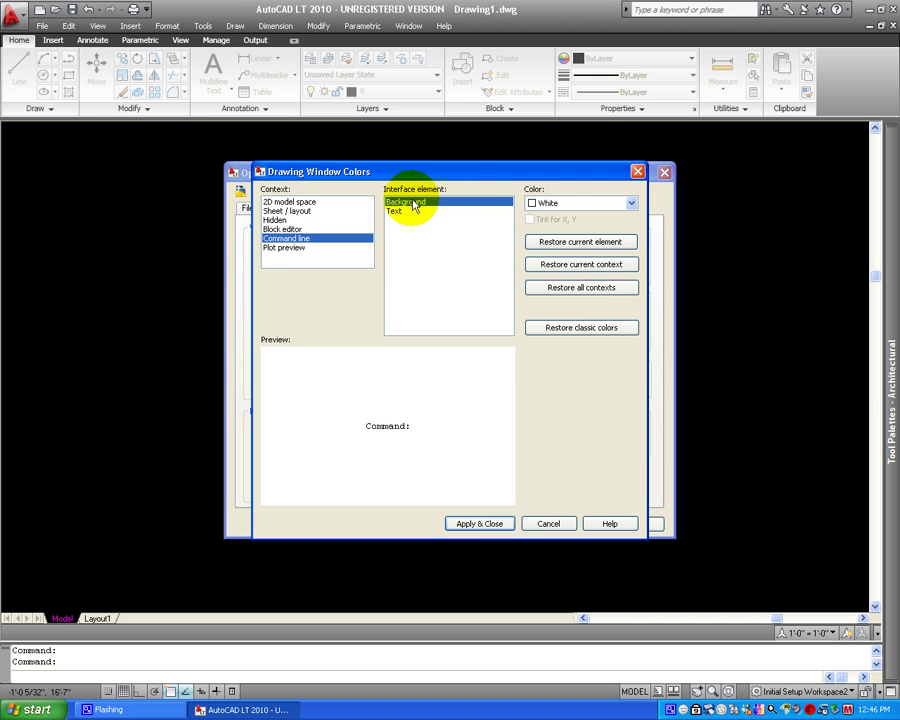
left_click(632, 204)
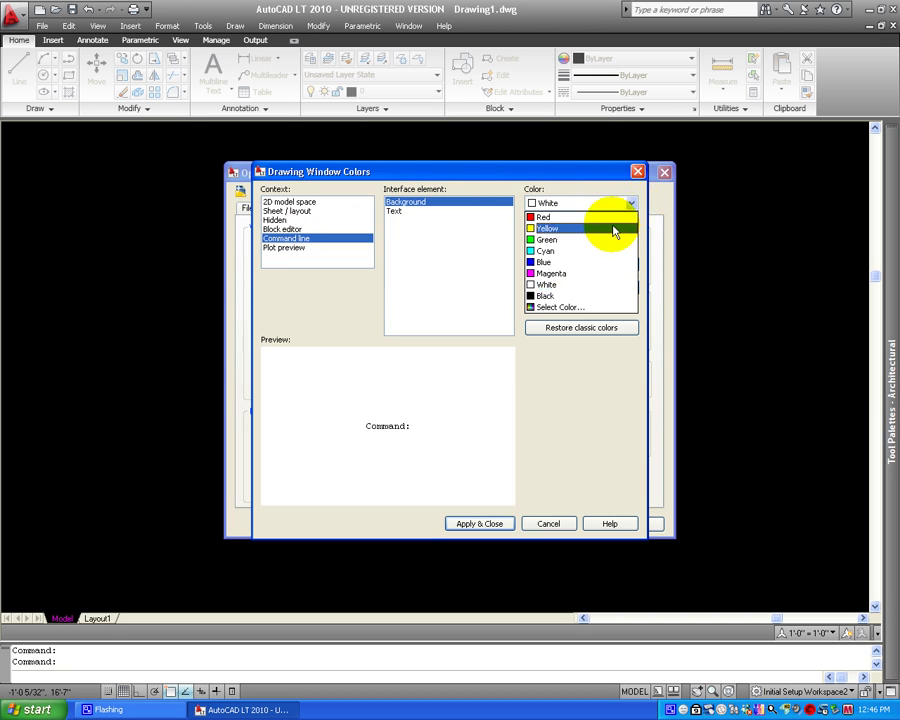
left_click(557, 308)
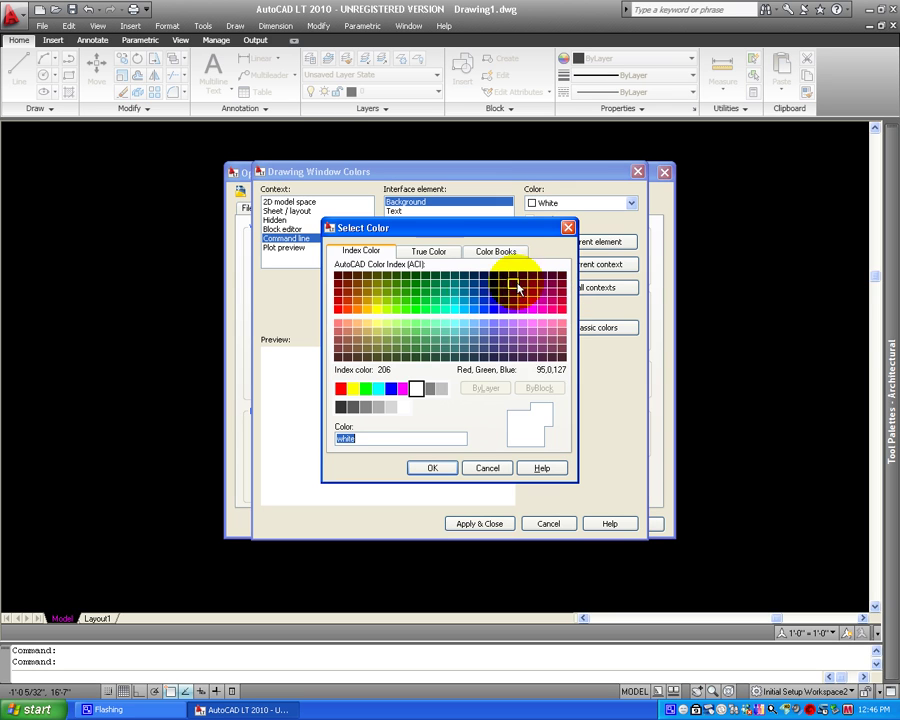
left_click(437, 308)
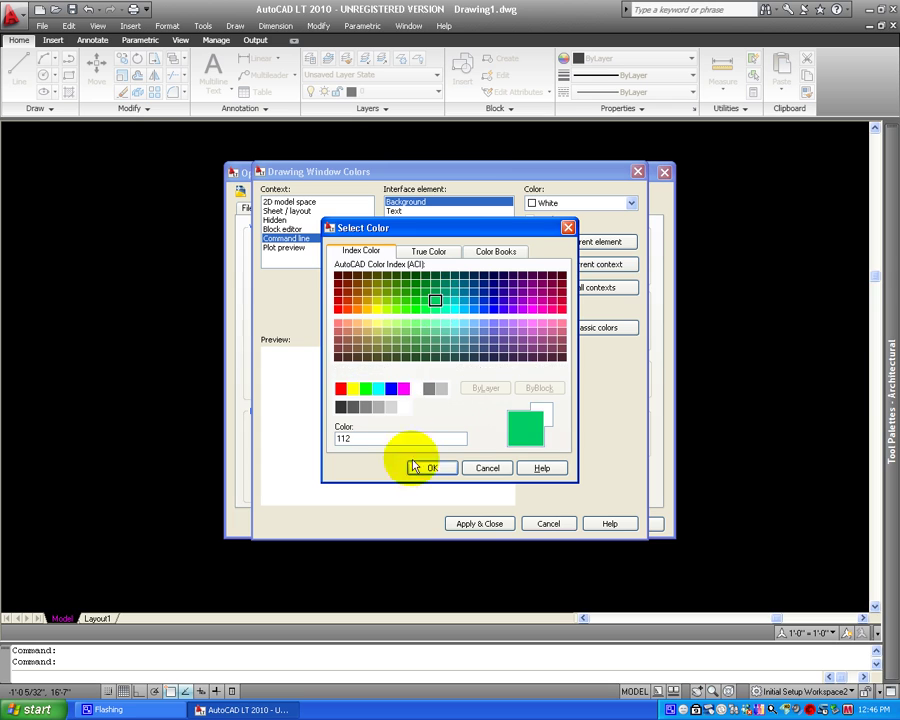
left_click(440, 468)
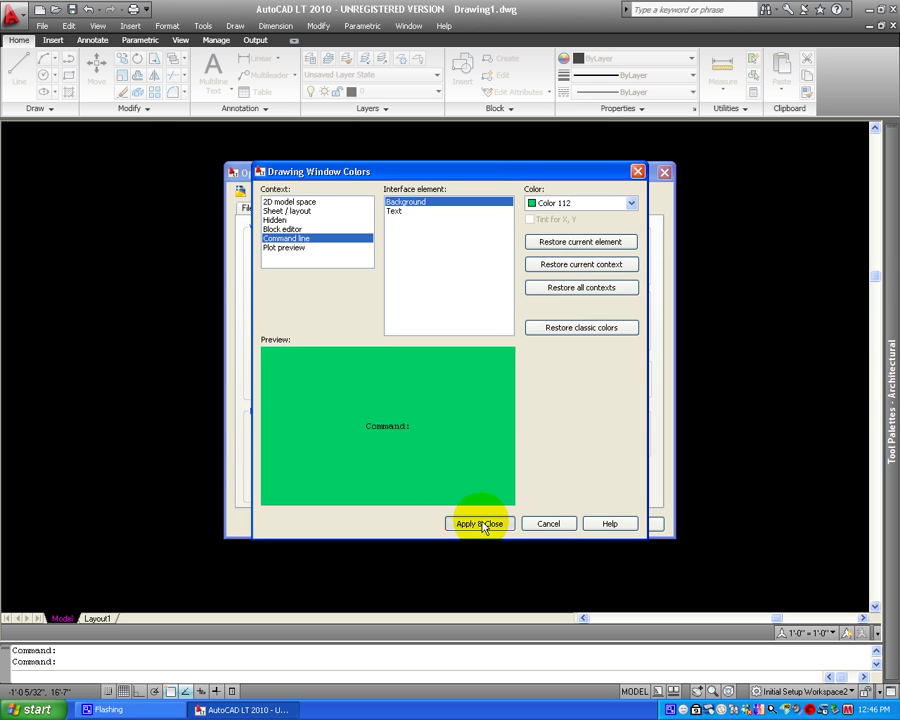
left_click(497, 518)
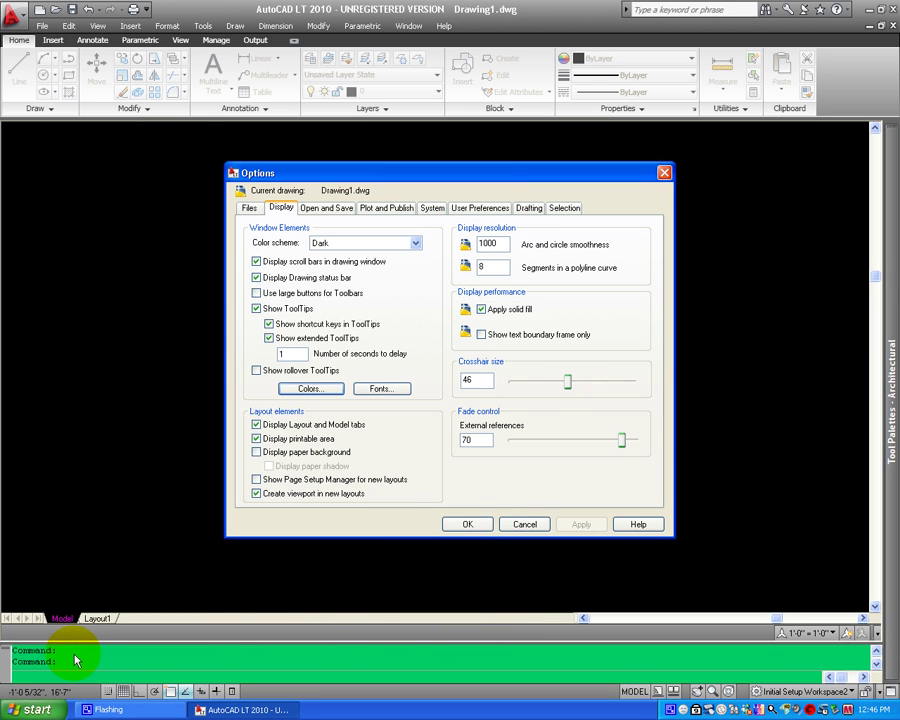
- Accept the Options changes, switch to the AutoCAD LT Classic workspace and close the Tool Palettes
left_click(480, 528)
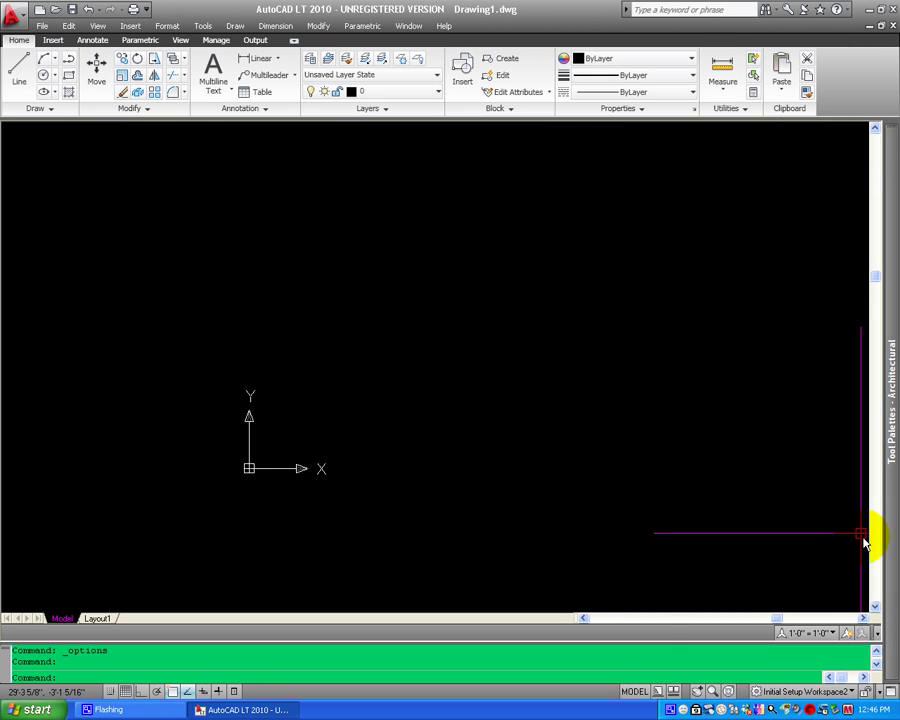
left_click(791, 697)
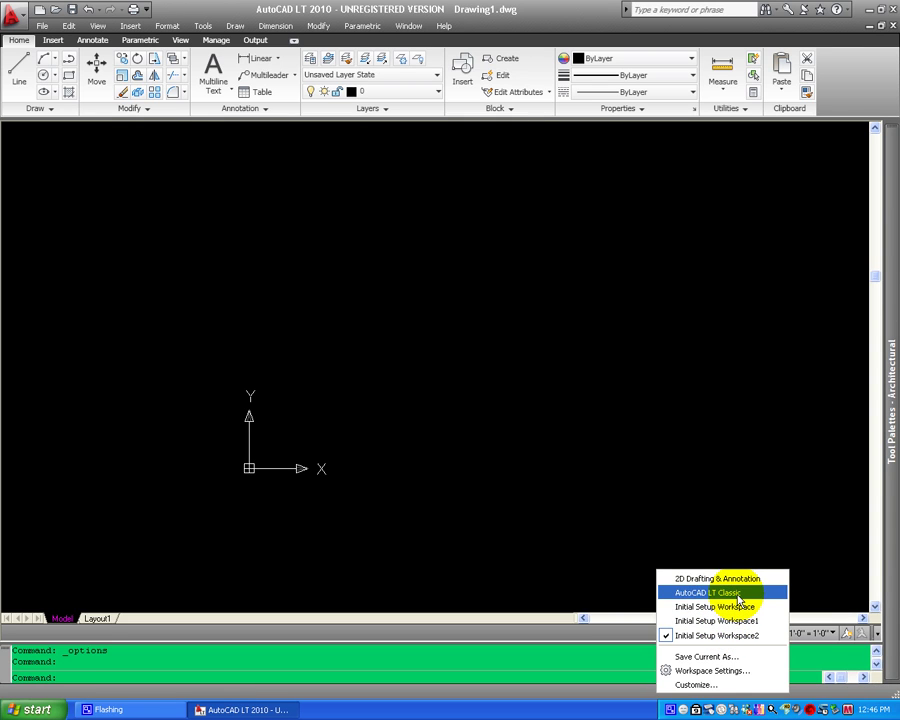
left_click(738, 596)
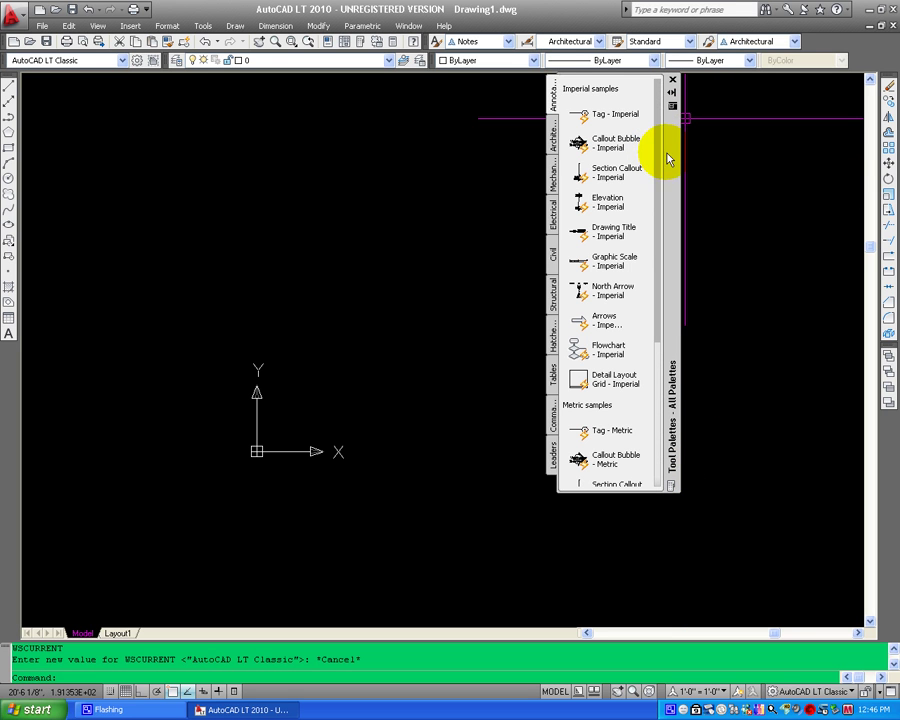
left_click_drag(687, 192, 884, 351)
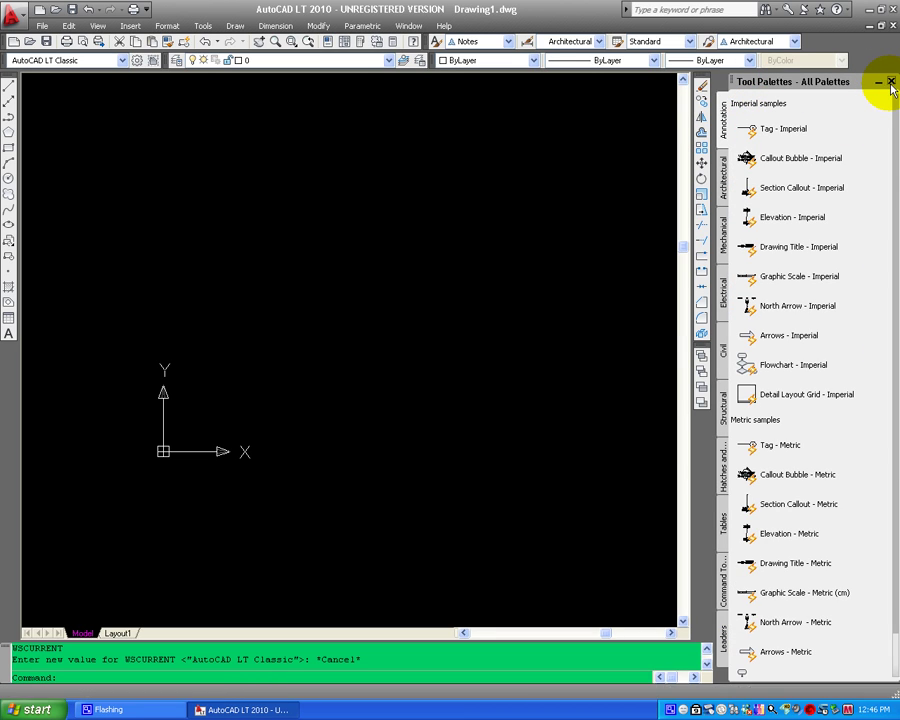
left_click(891, 82)
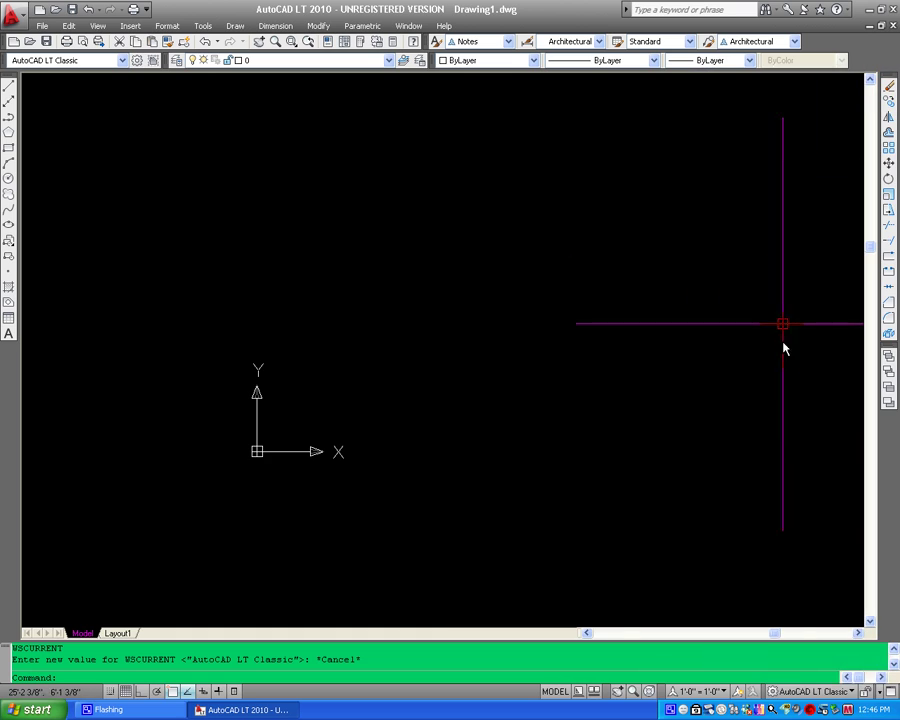
- Choose Initial Setup Workspace1 from the status-bar workspace list to restore the ribbon layout
left_click(806, 697)
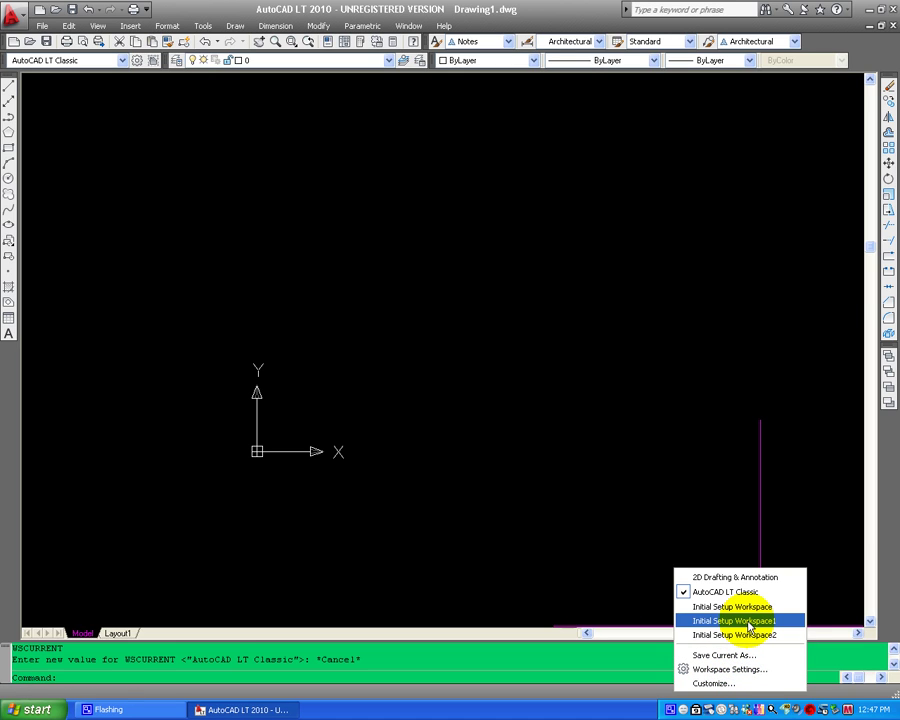
left_click(748, 622)
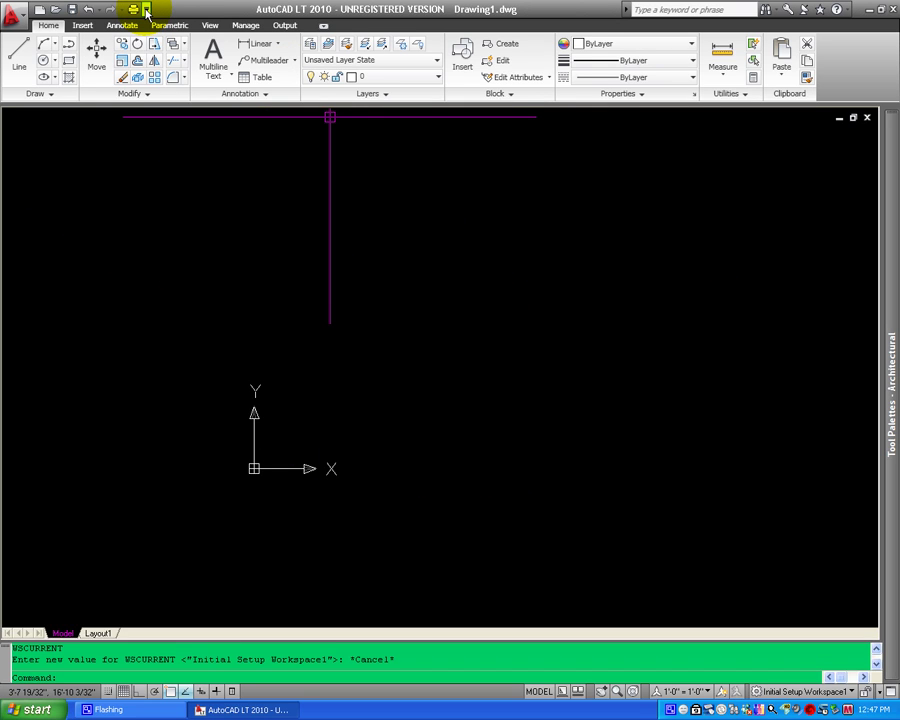
- Show the menu bar and add Match Properties to the Quick Access Toolbar
left_click(146, 11)
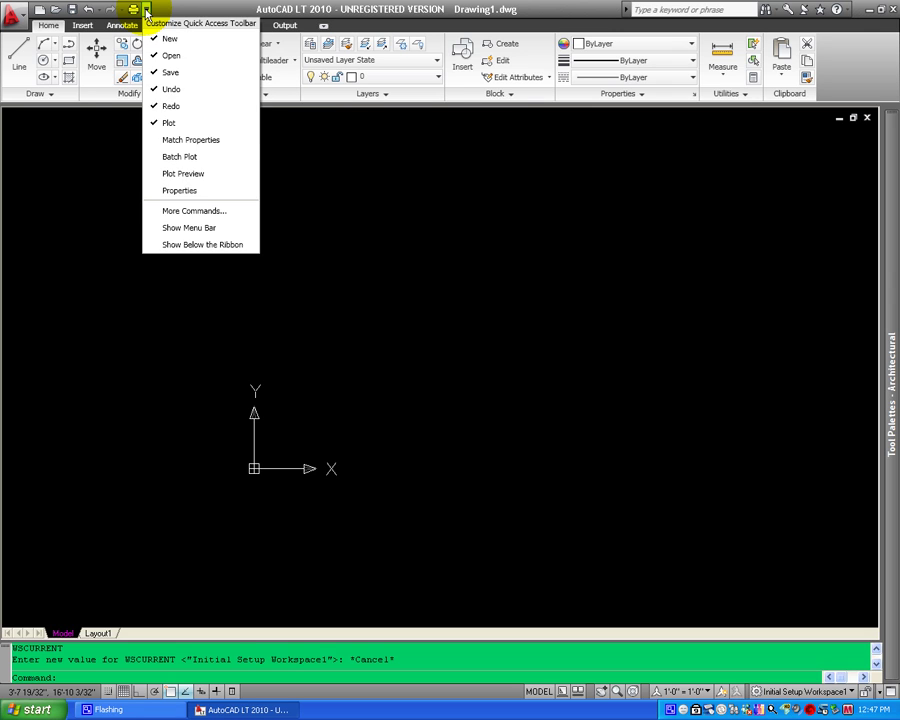
left_click(183, 228)
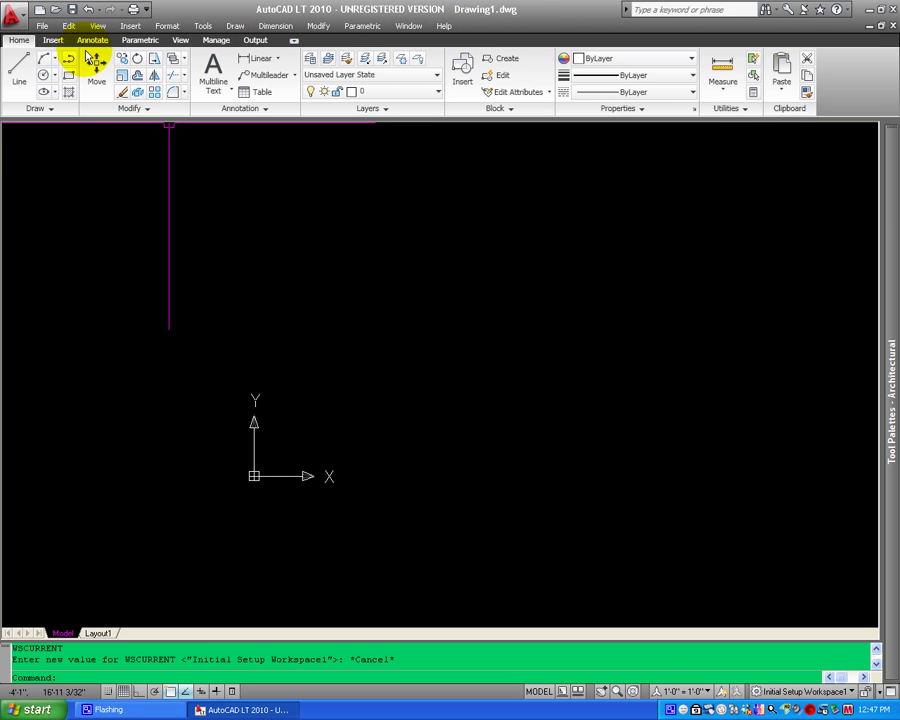
left_click(147, 11)
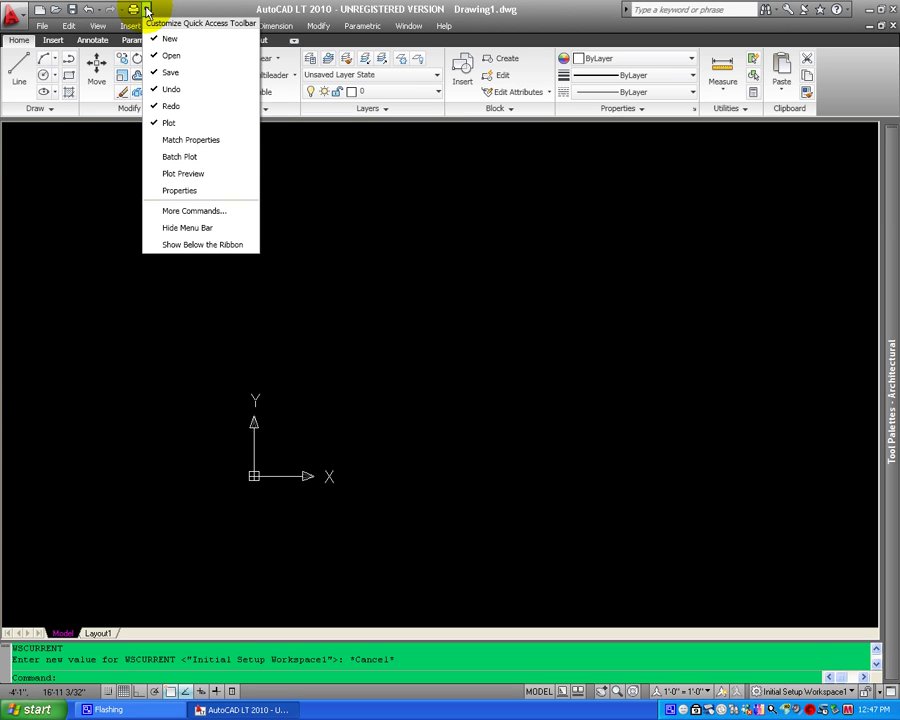
left_click(175, 142)
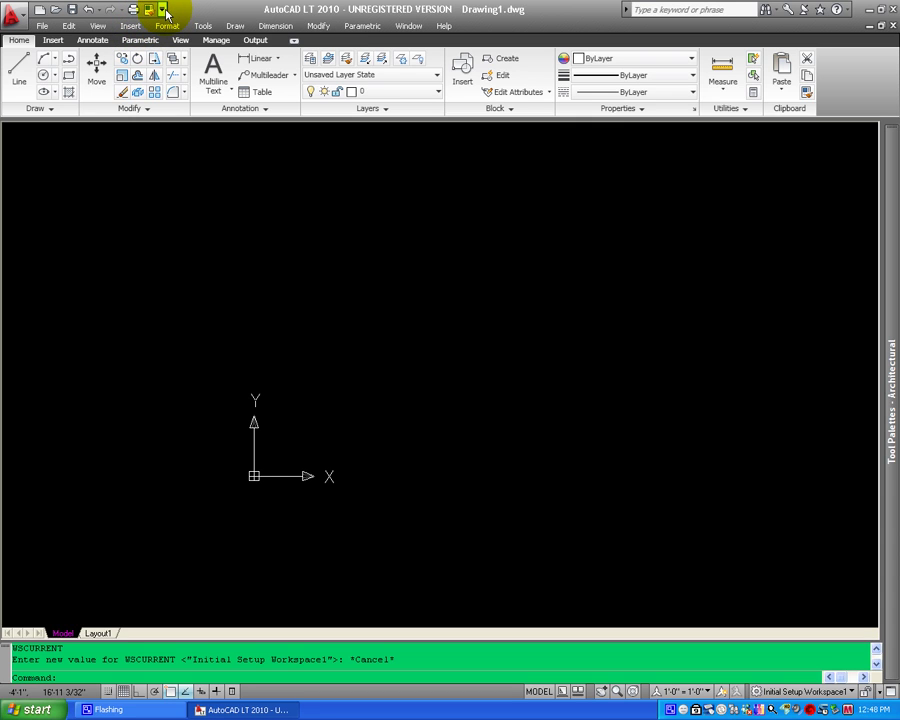
- Add Properties and Plot Preview to the Quick Access Toolbar as well
left_click(164, 11)
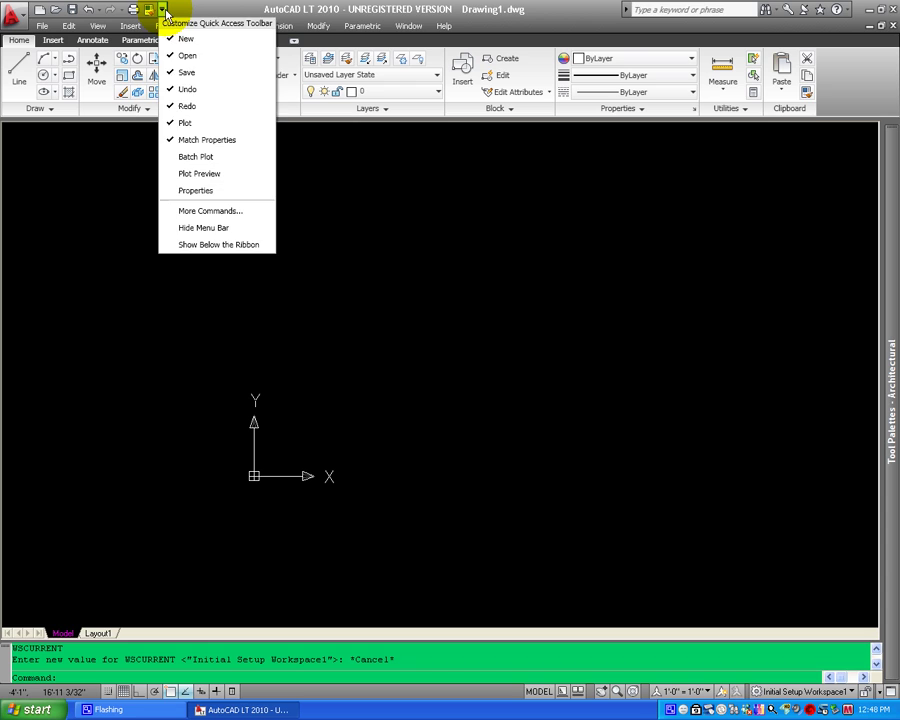
left_click(200, 191)
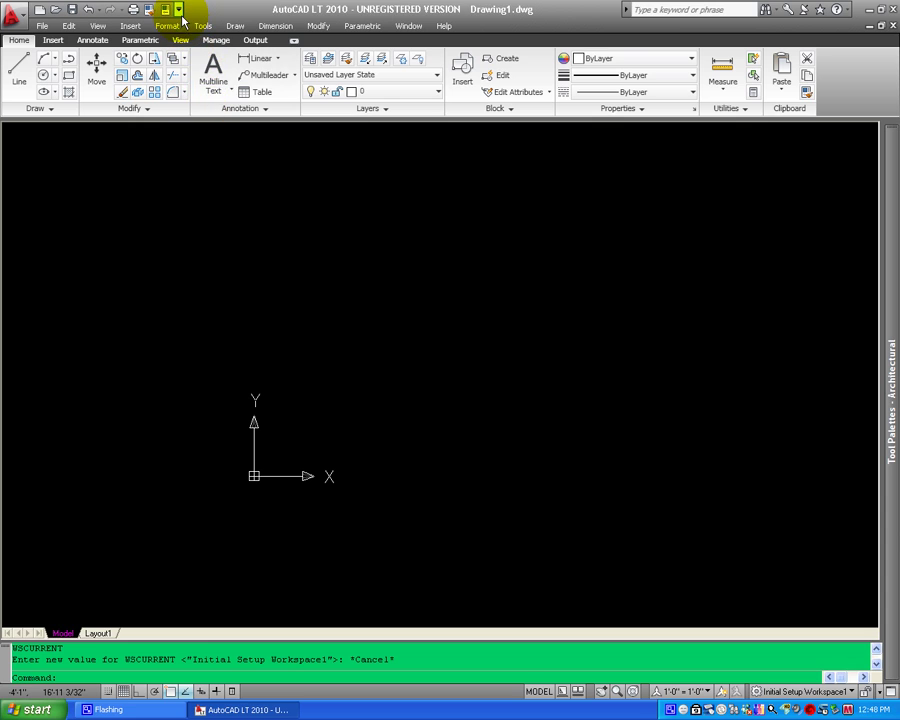
left_click(179, 11)
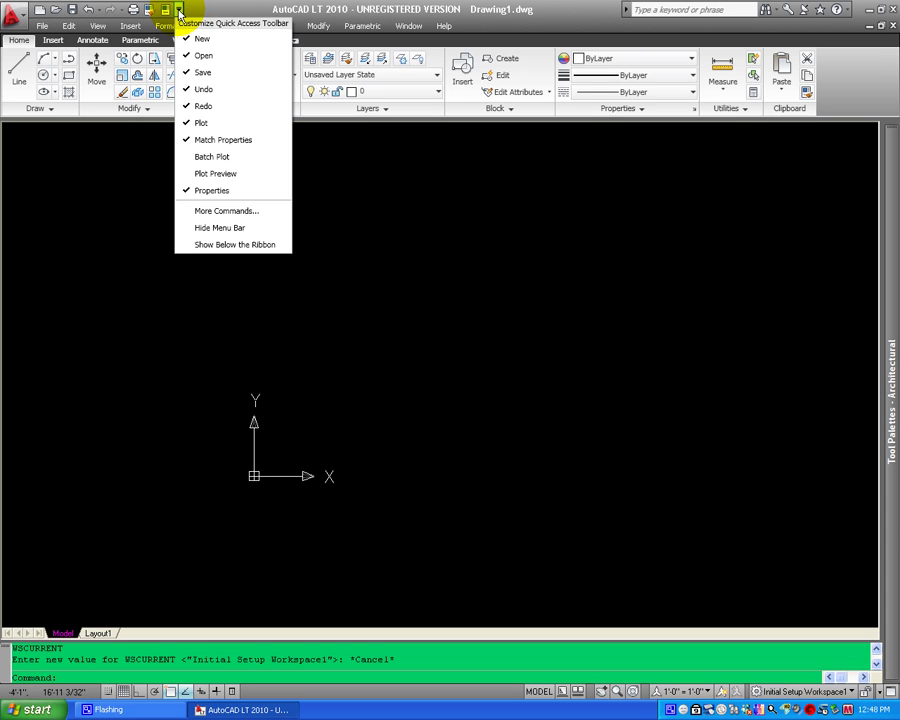
left_click(214, 175)
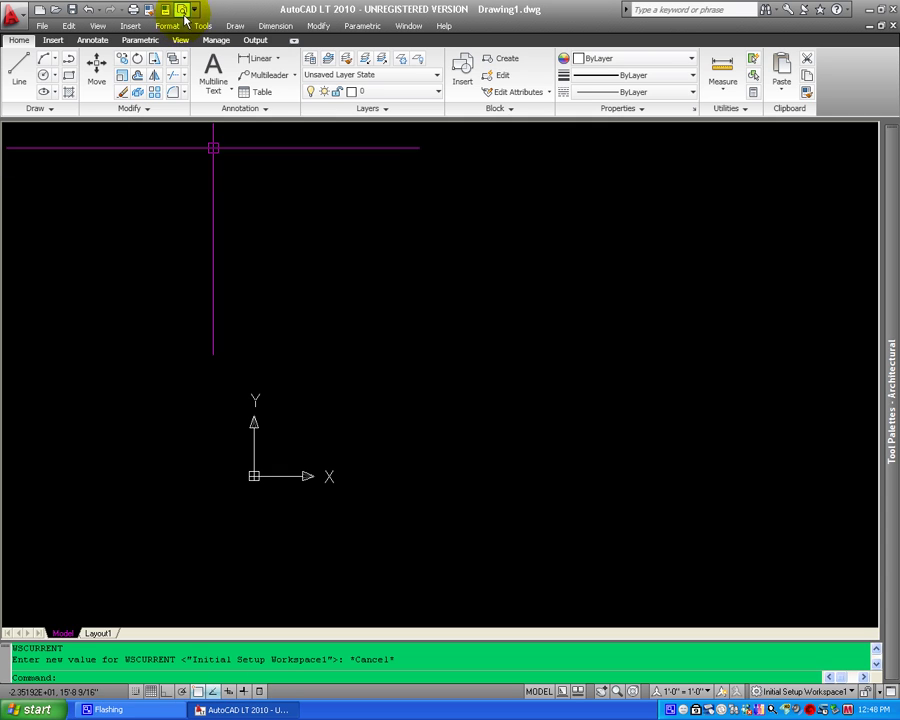